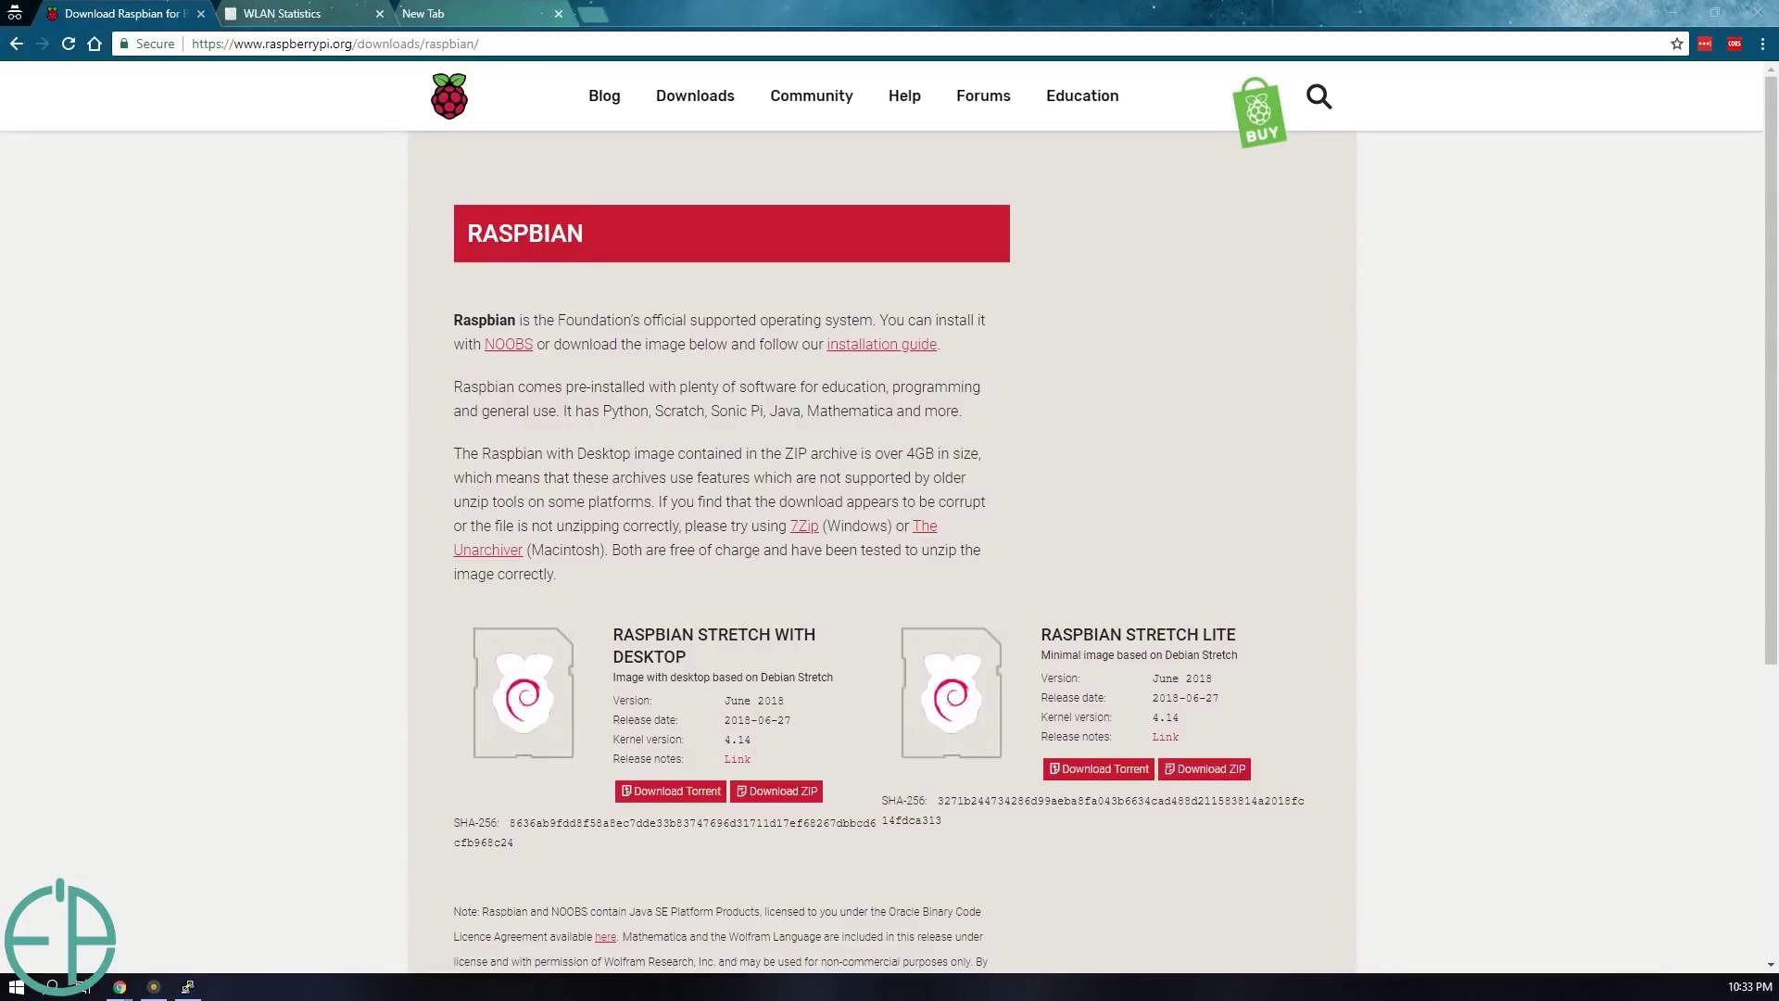
Bring Chrome forward, then restore the Etcher window showing the 15.72 GB USB target
click(392, 423)
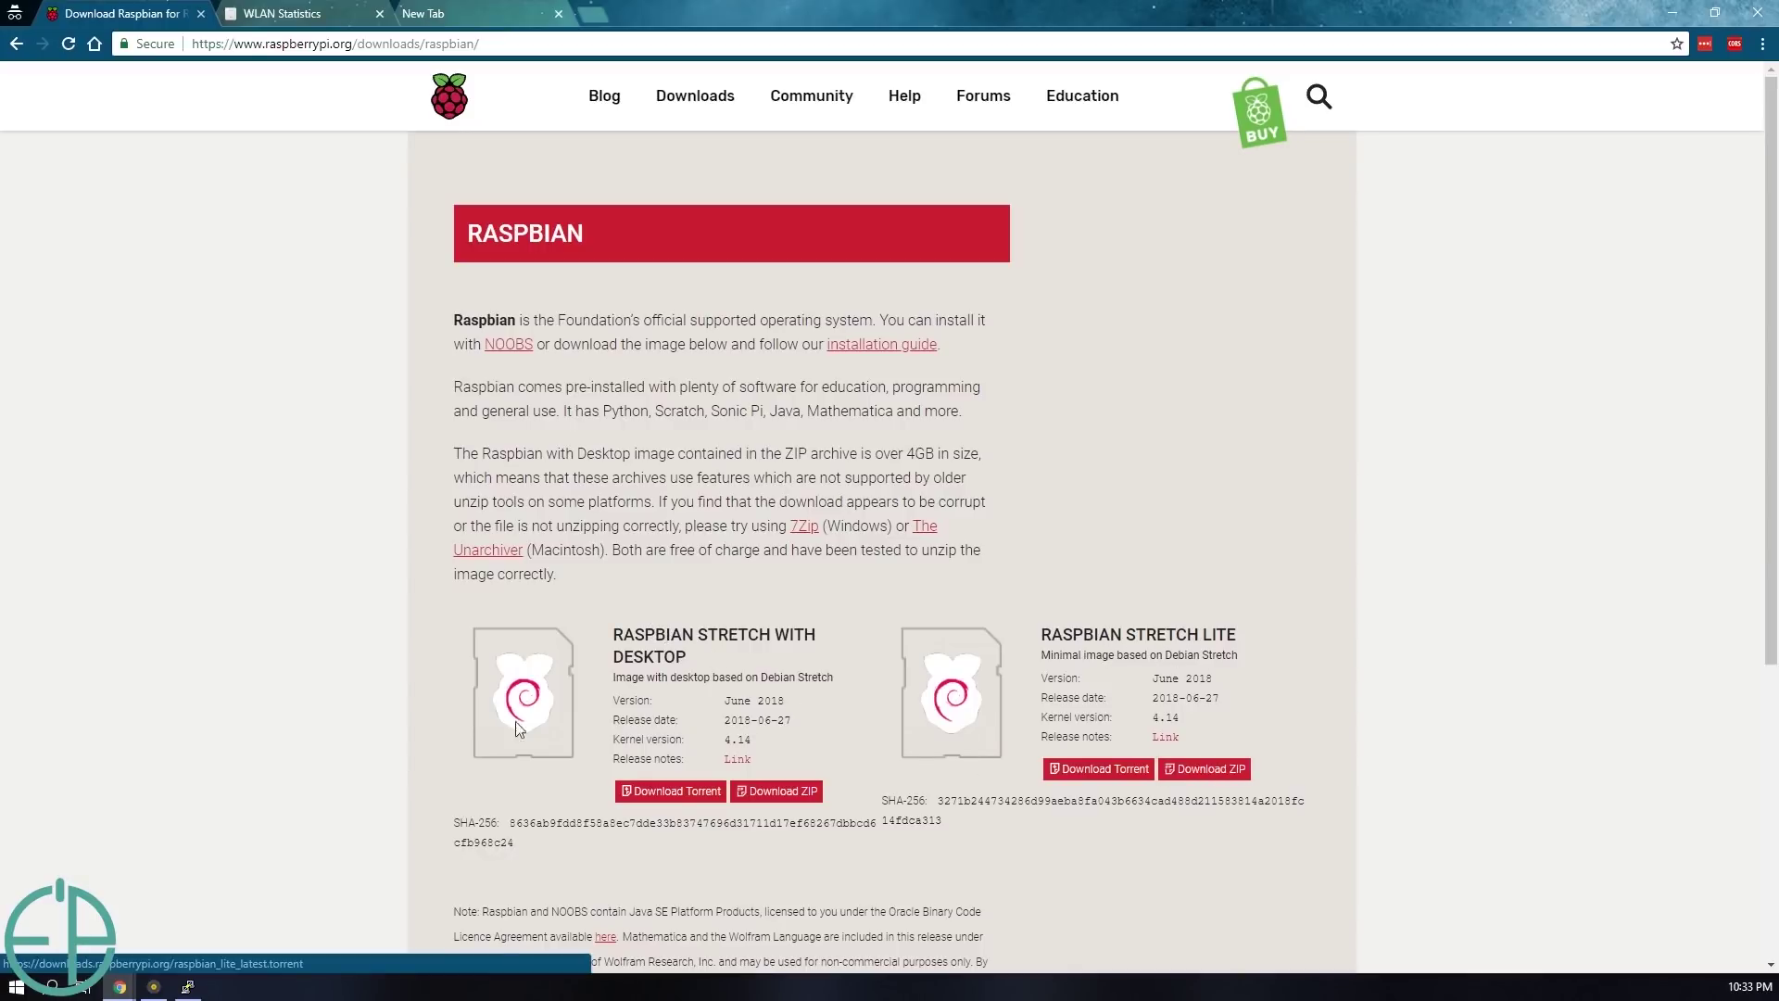
click(154, 987)
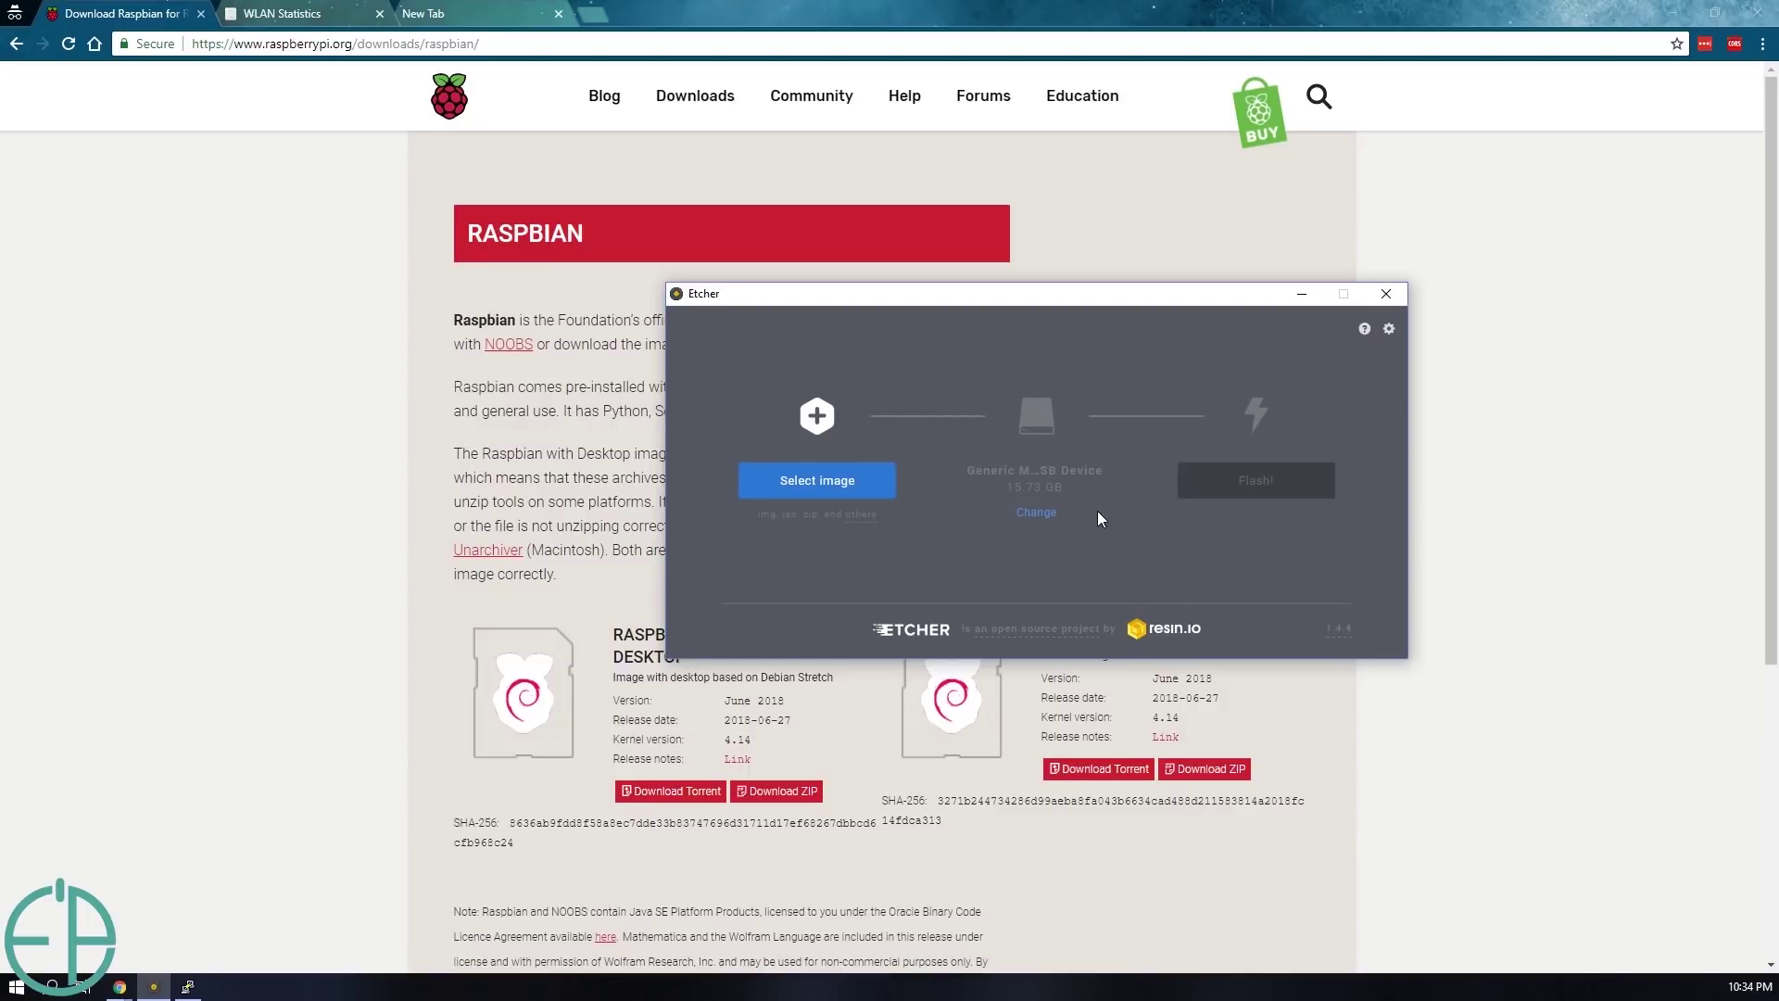
Load the Raspbian .img file into Etcher as the image to flash
click(891, 480)
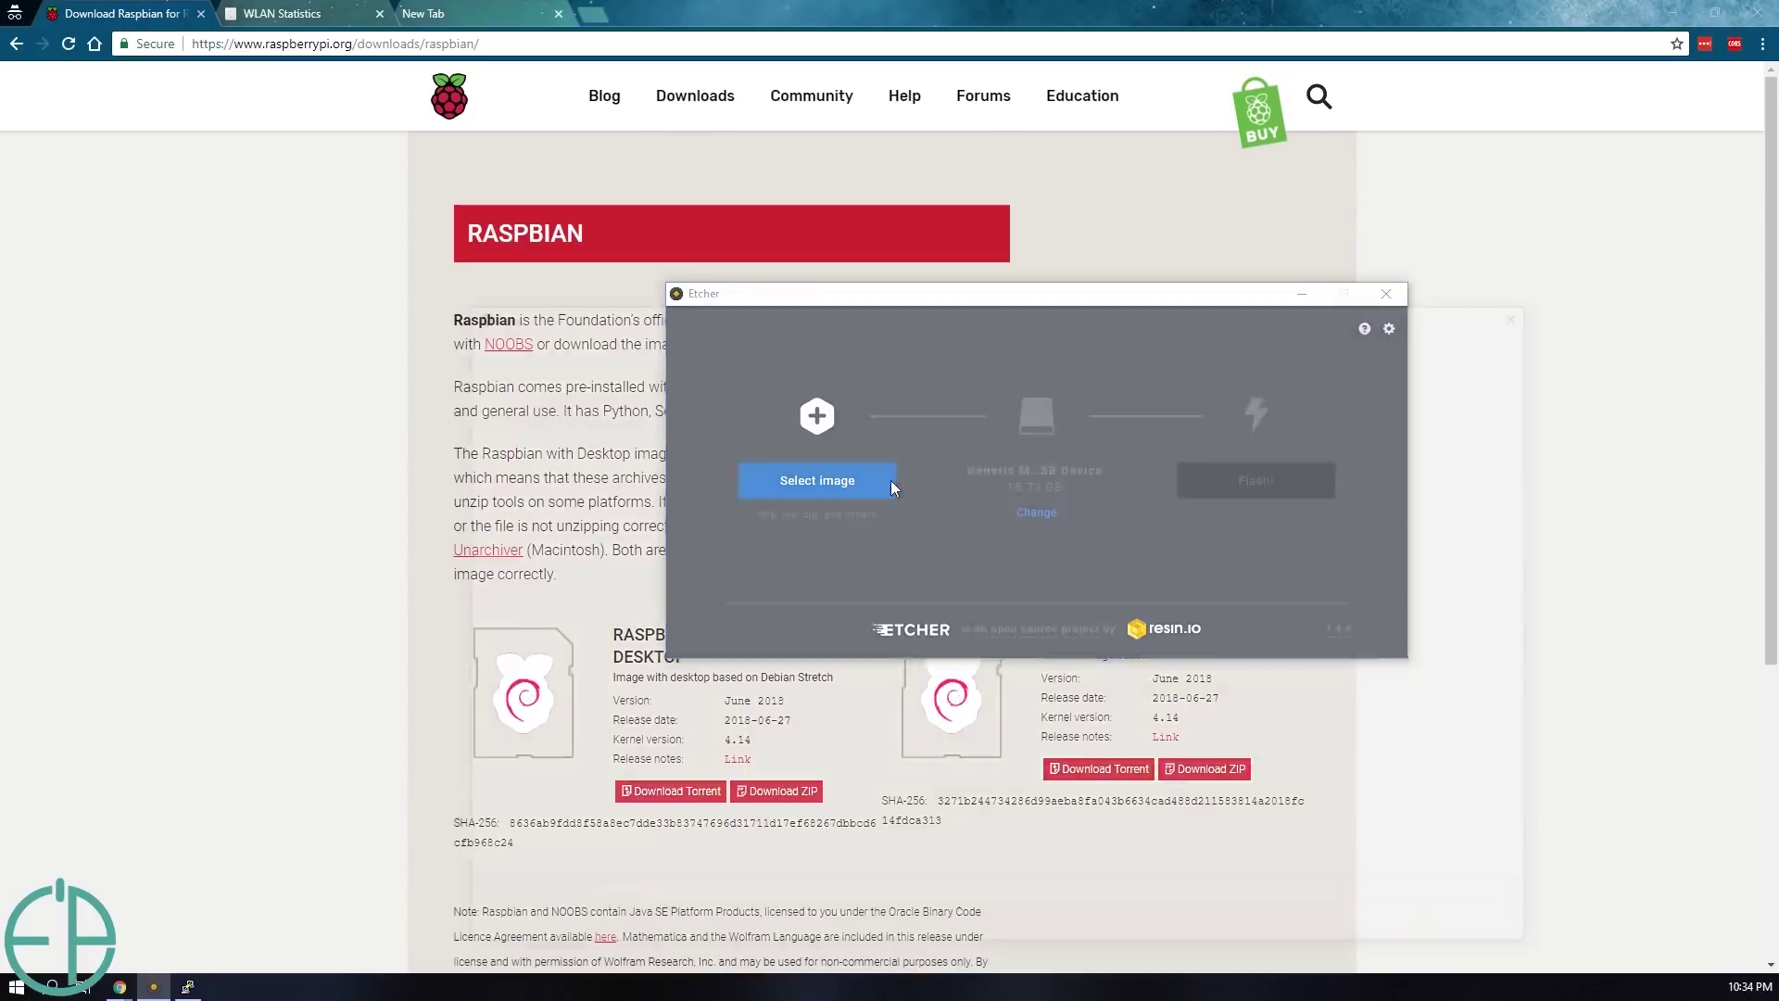
click(632, 429)
double_click(632, 428)
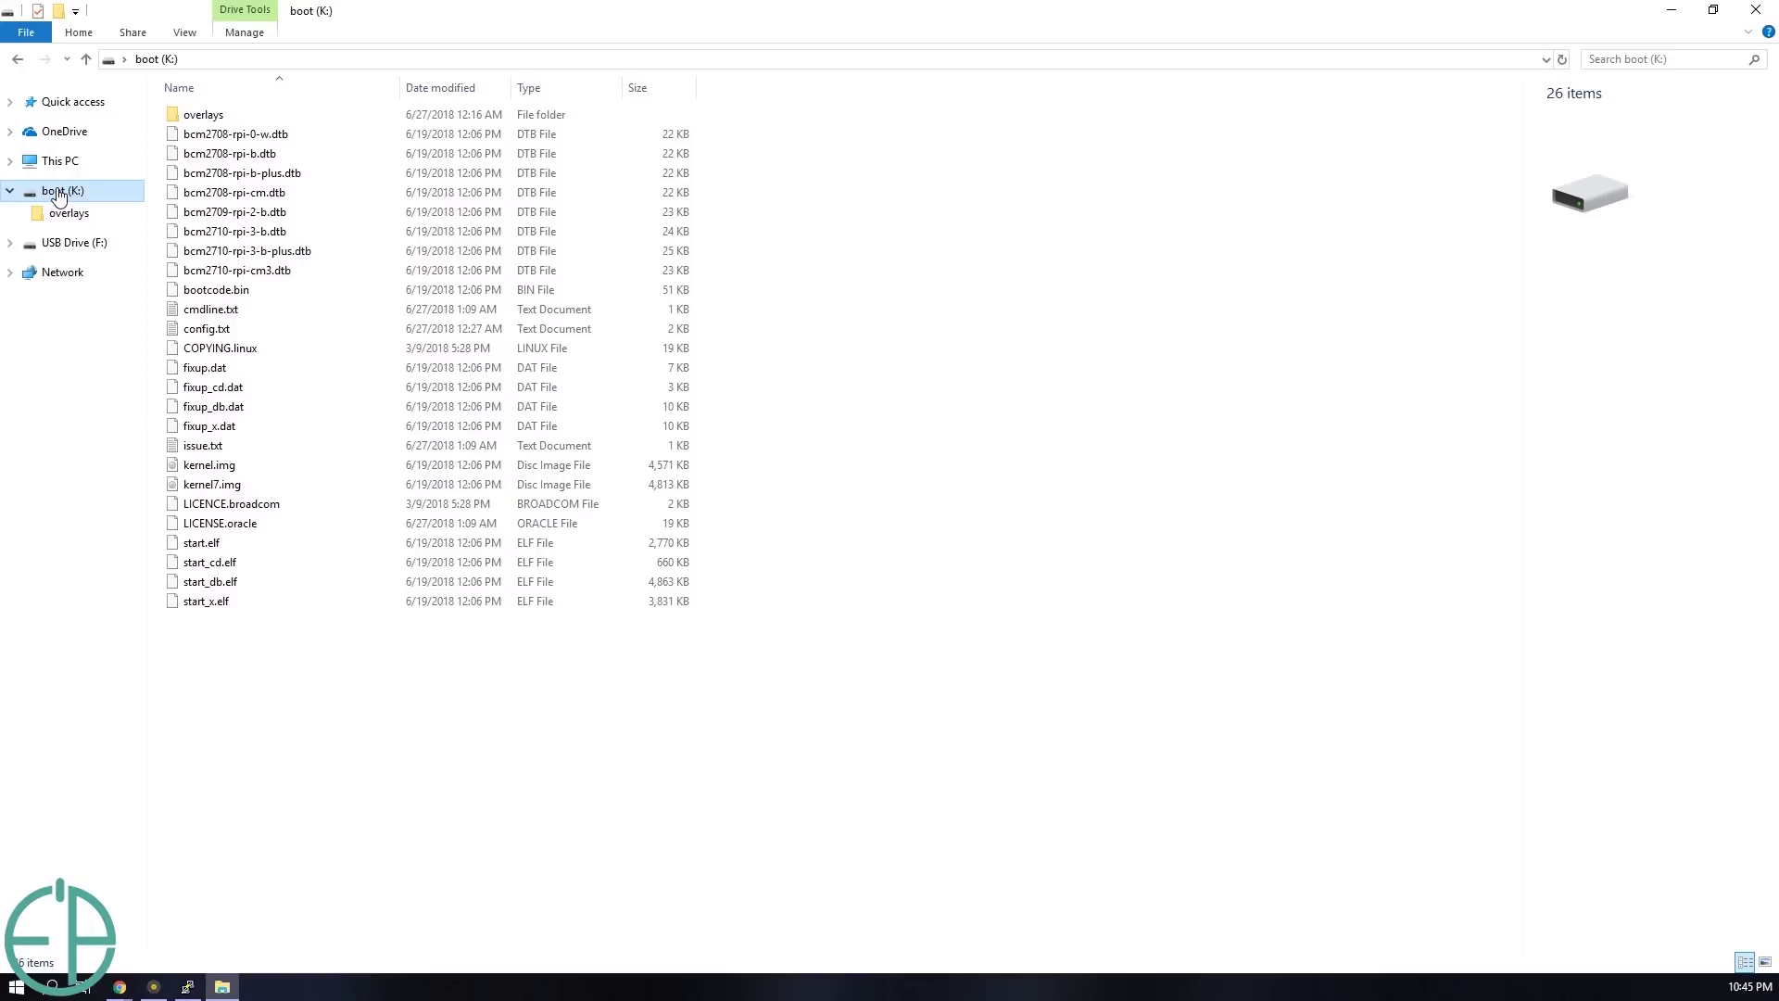
Create an empty wpa_supplicant.conf text file on boot (K:) and open it in Notepad++
right_click(234, 702)
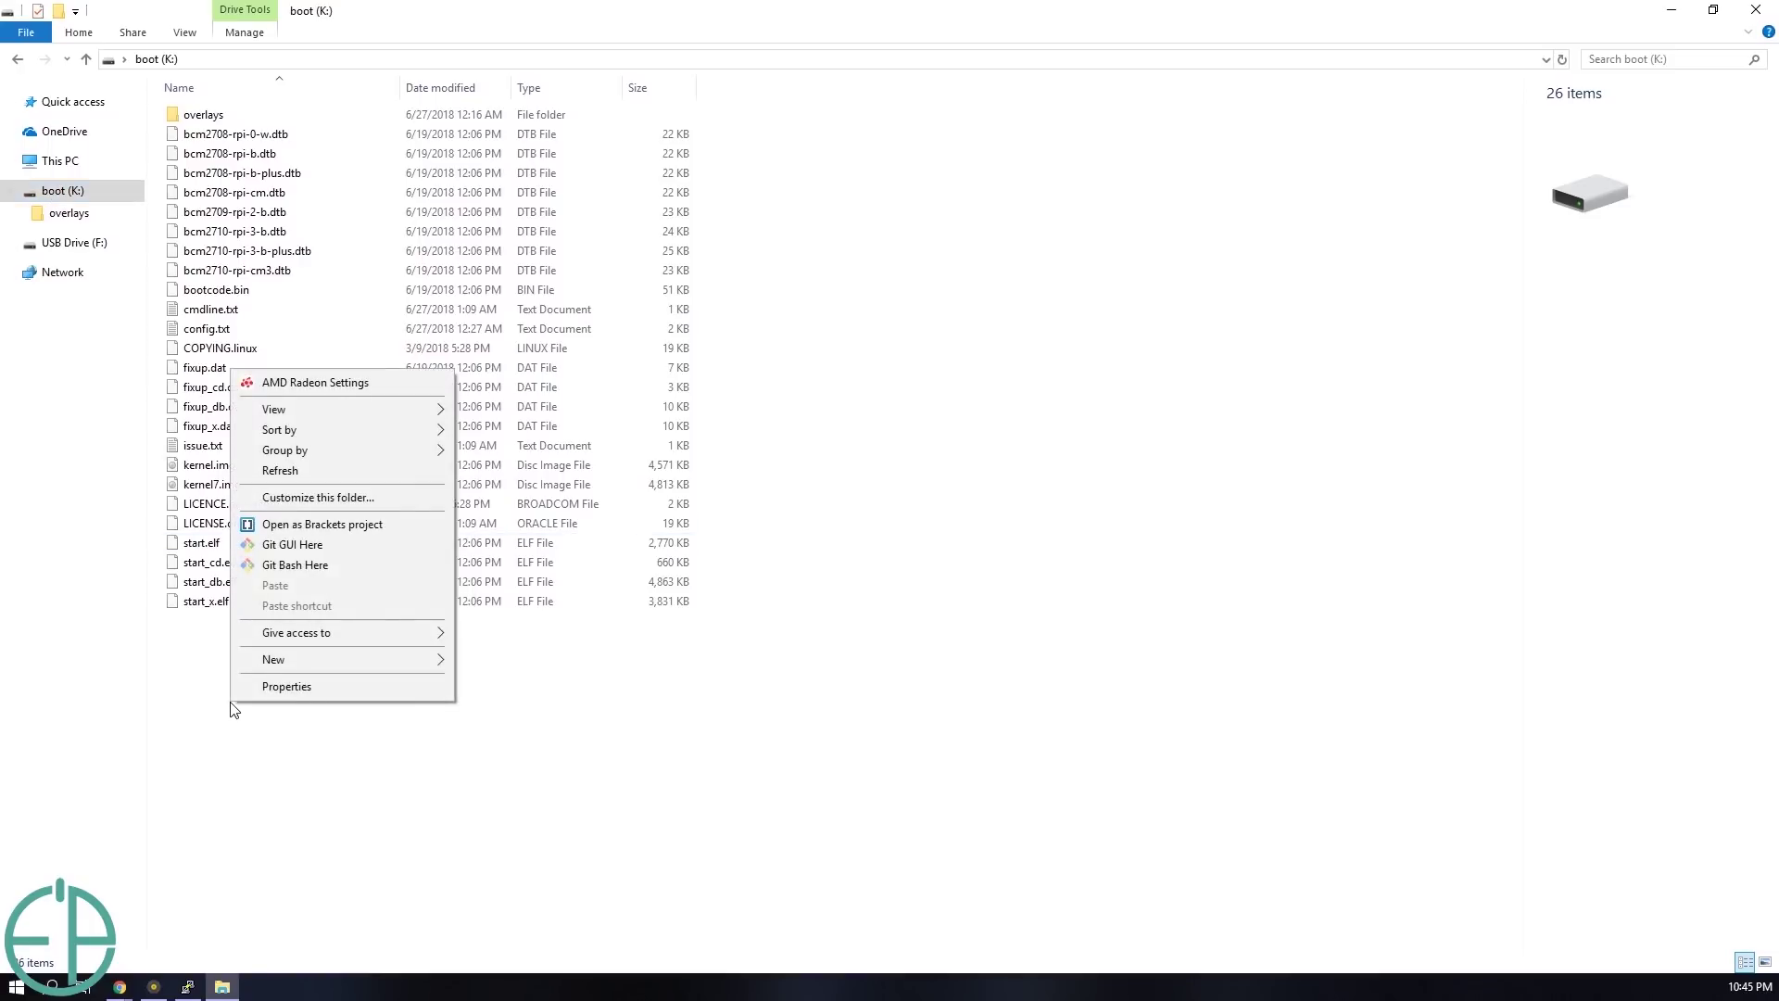
mouse_move(308, 656)
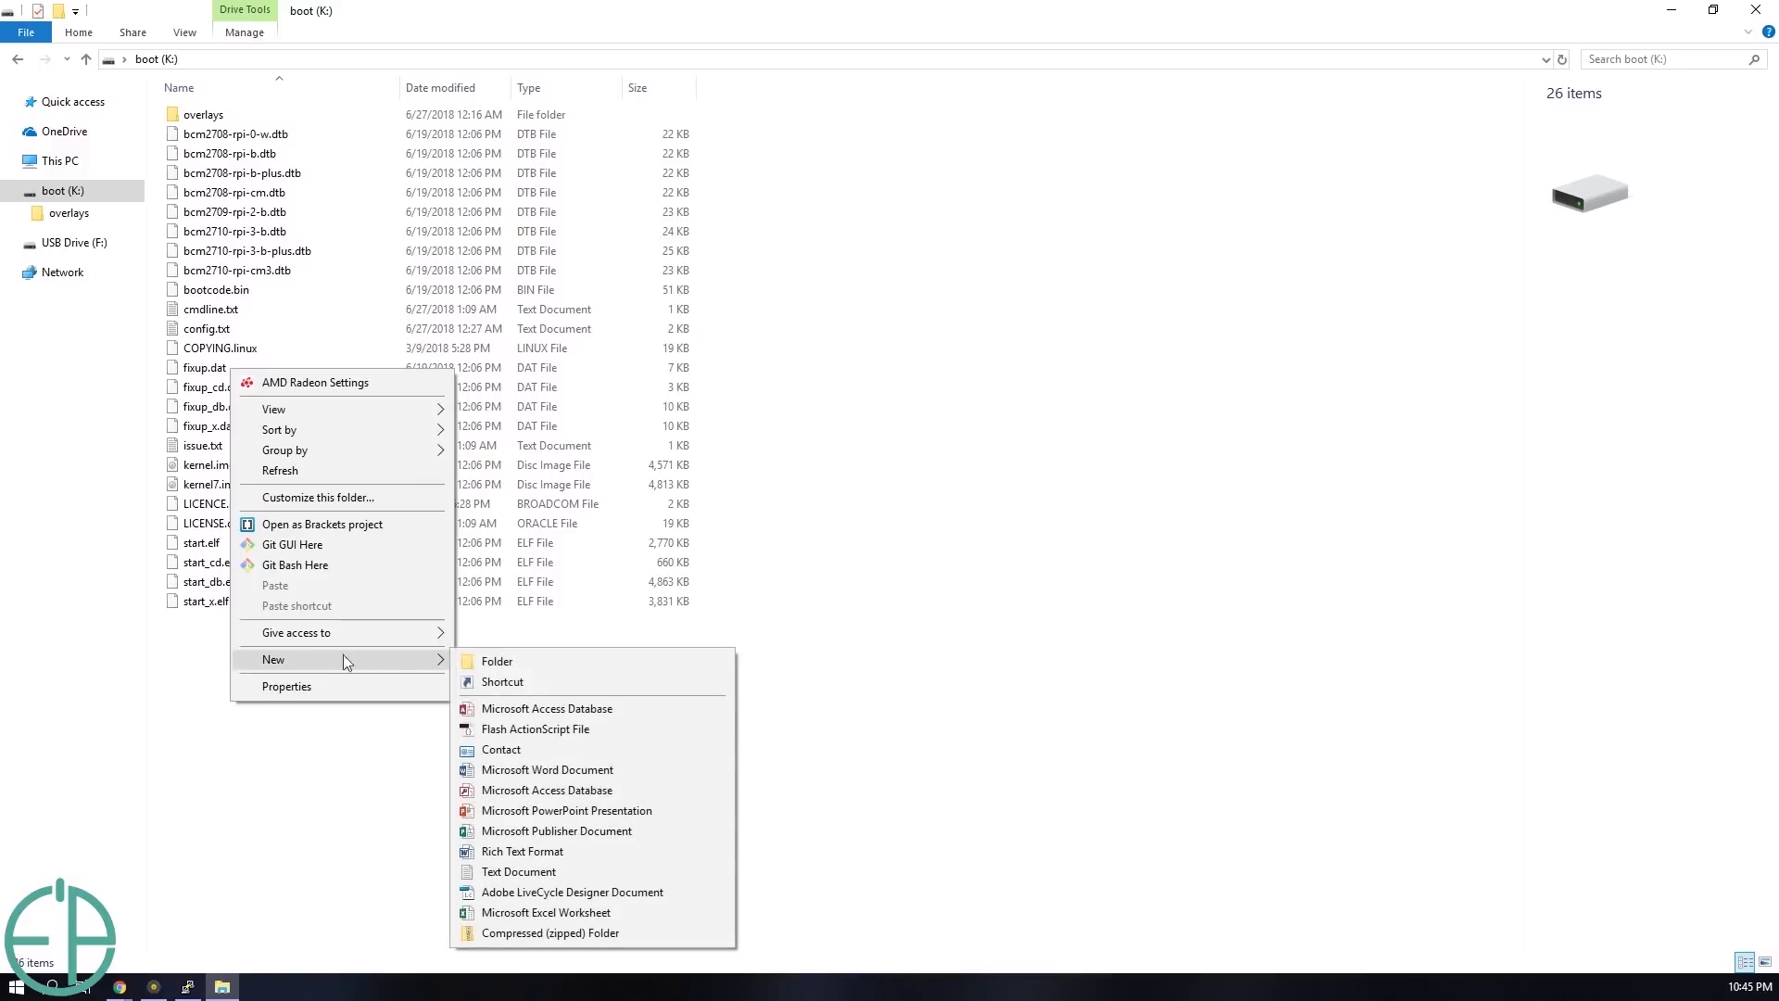
click(563, 871)
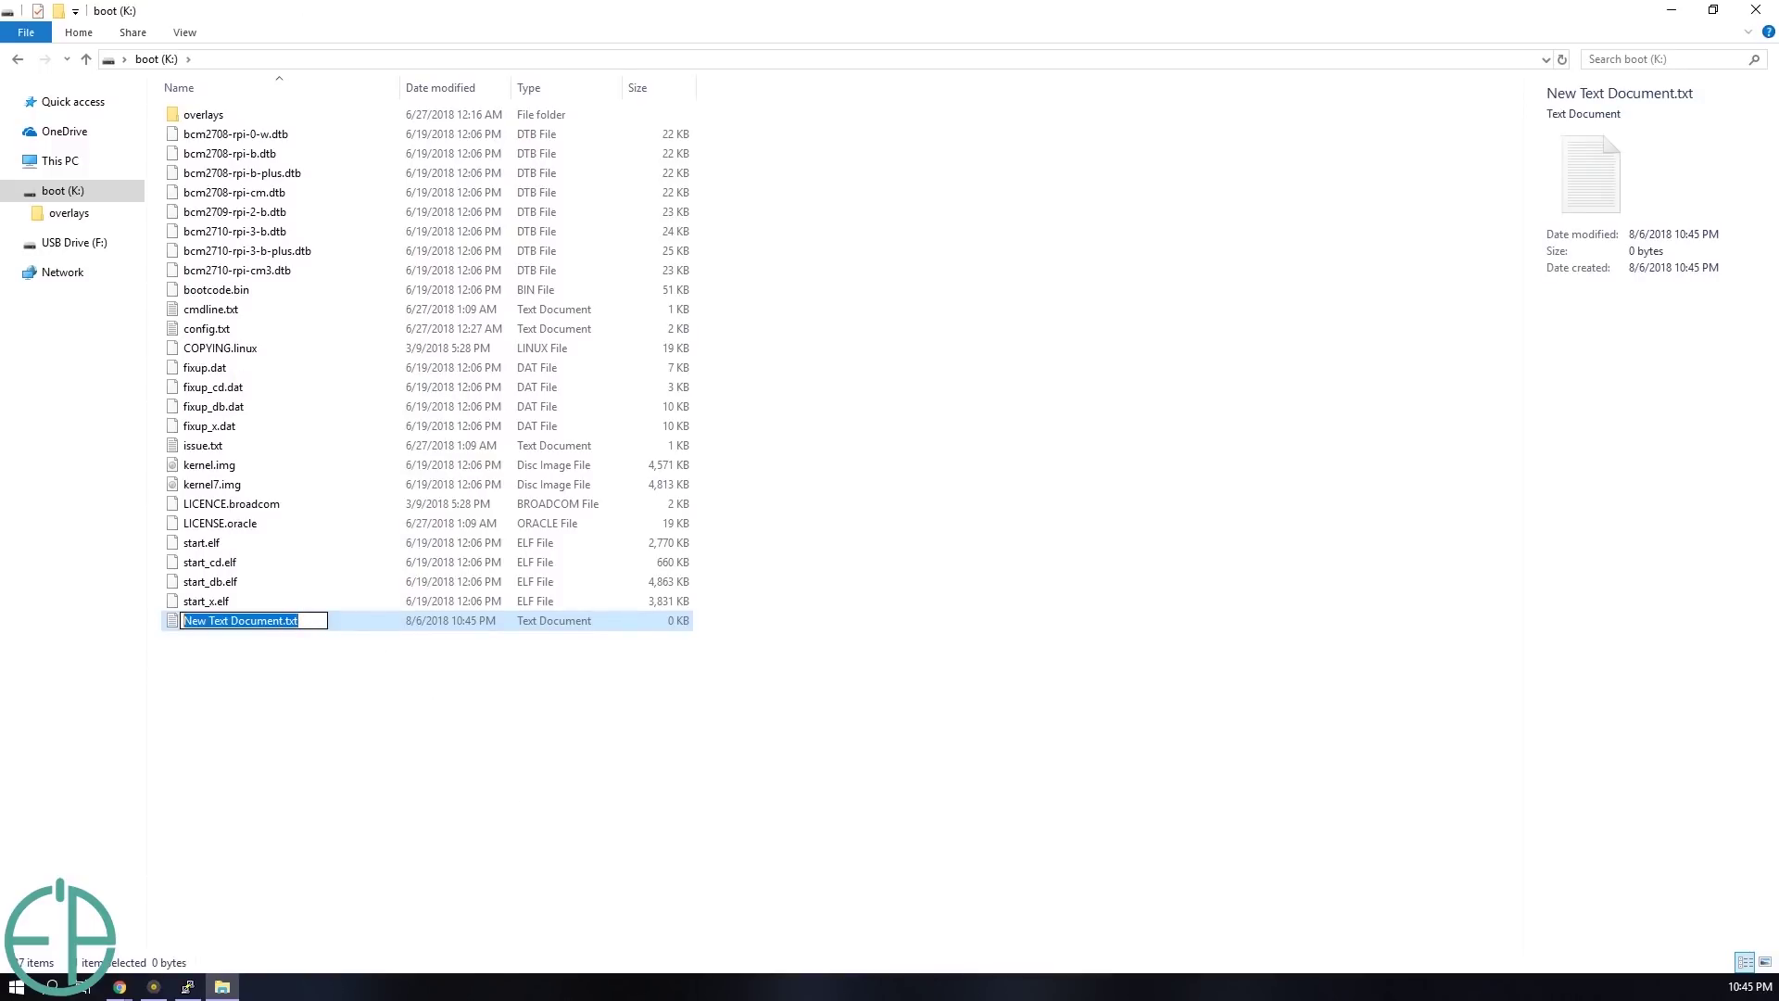
text(wpa_supplica)
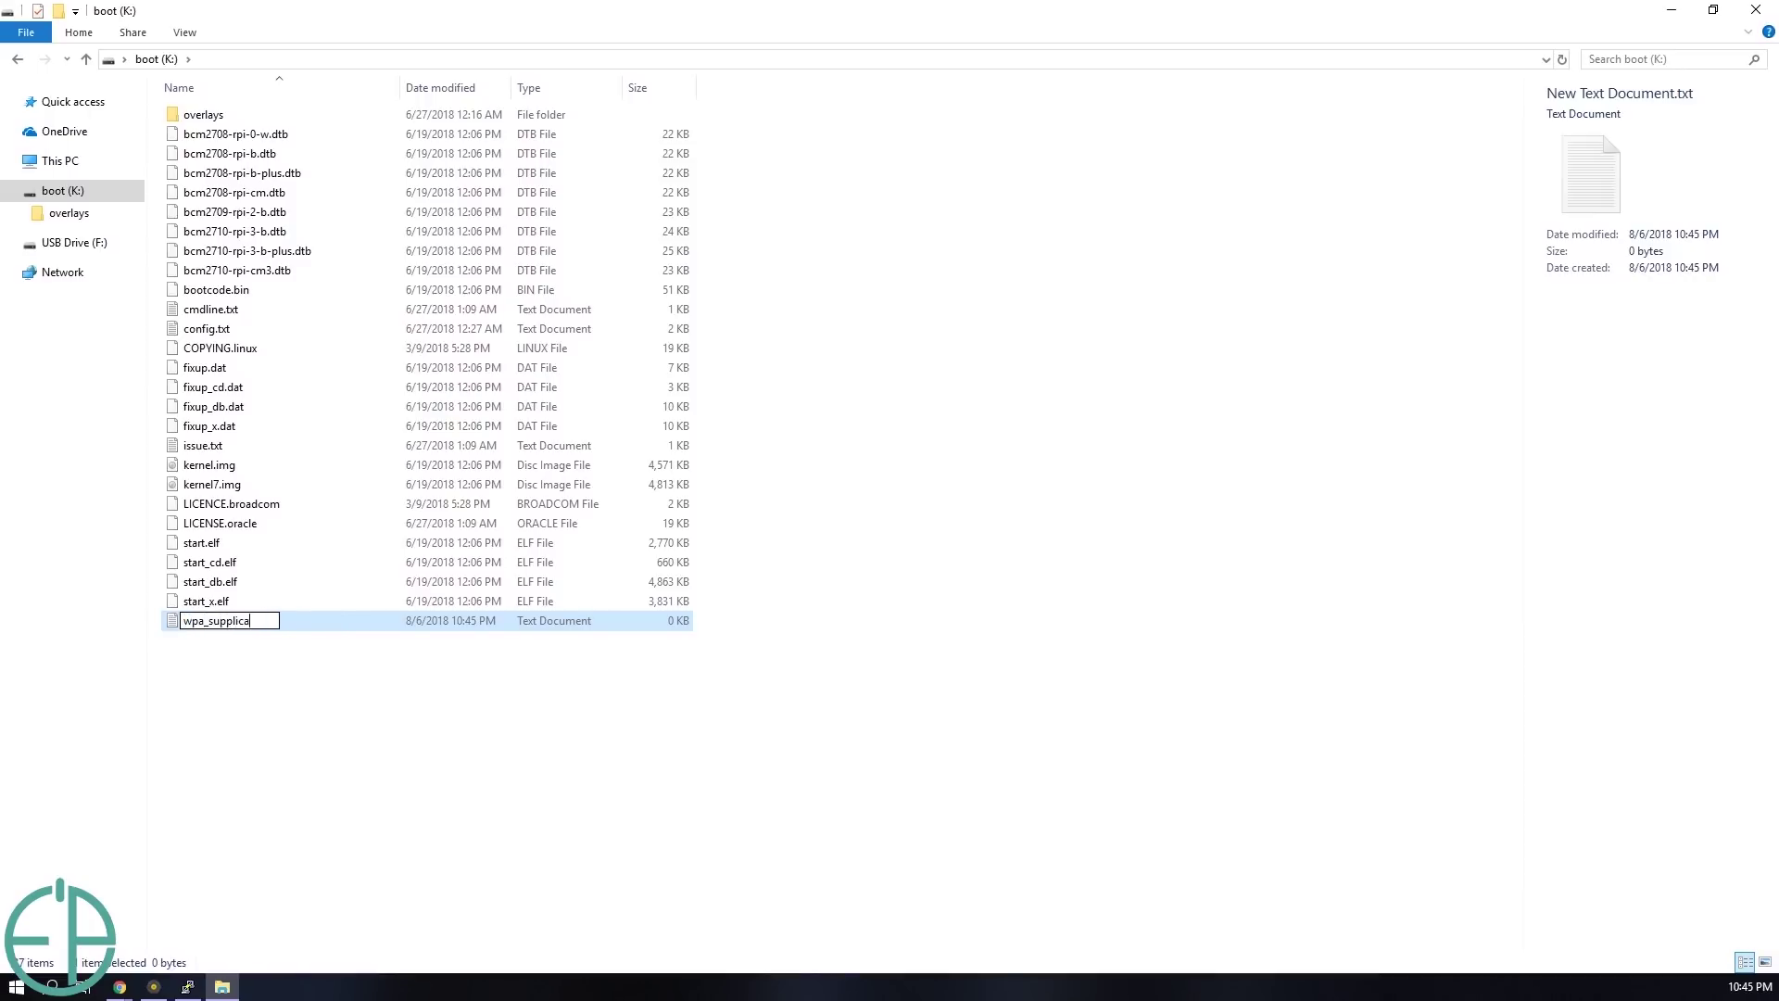
text(nt.conf)
key(Return)
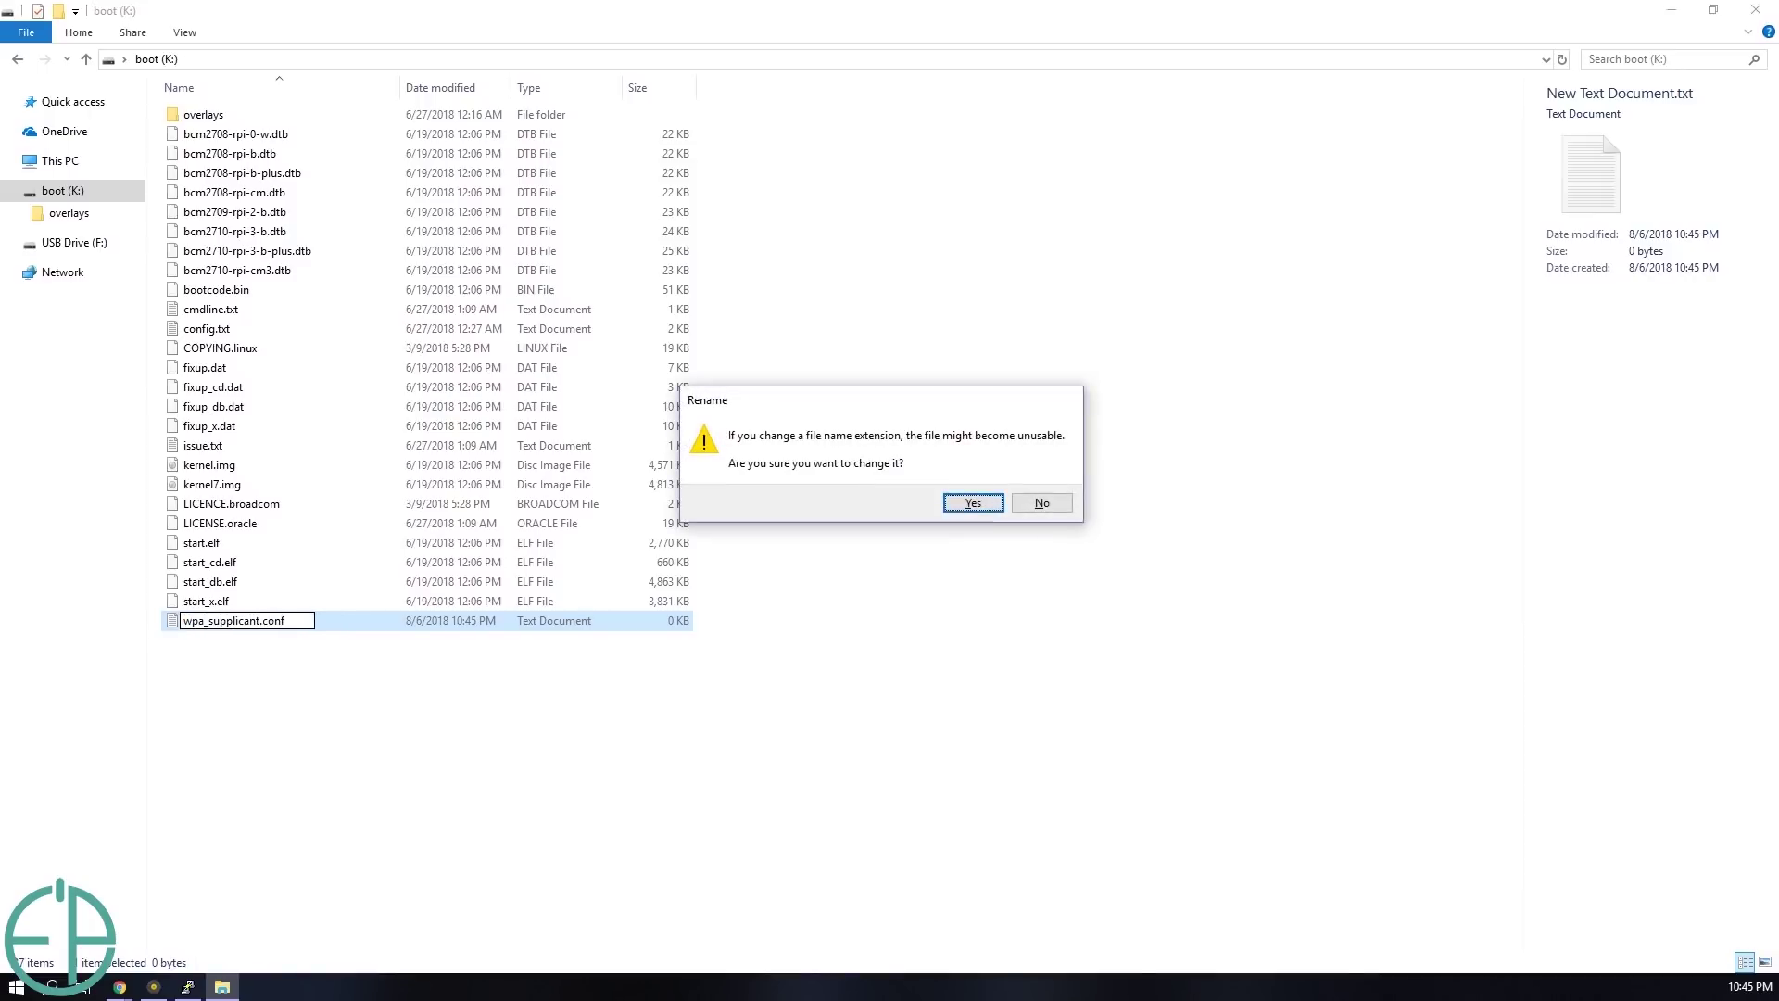
key(Return)
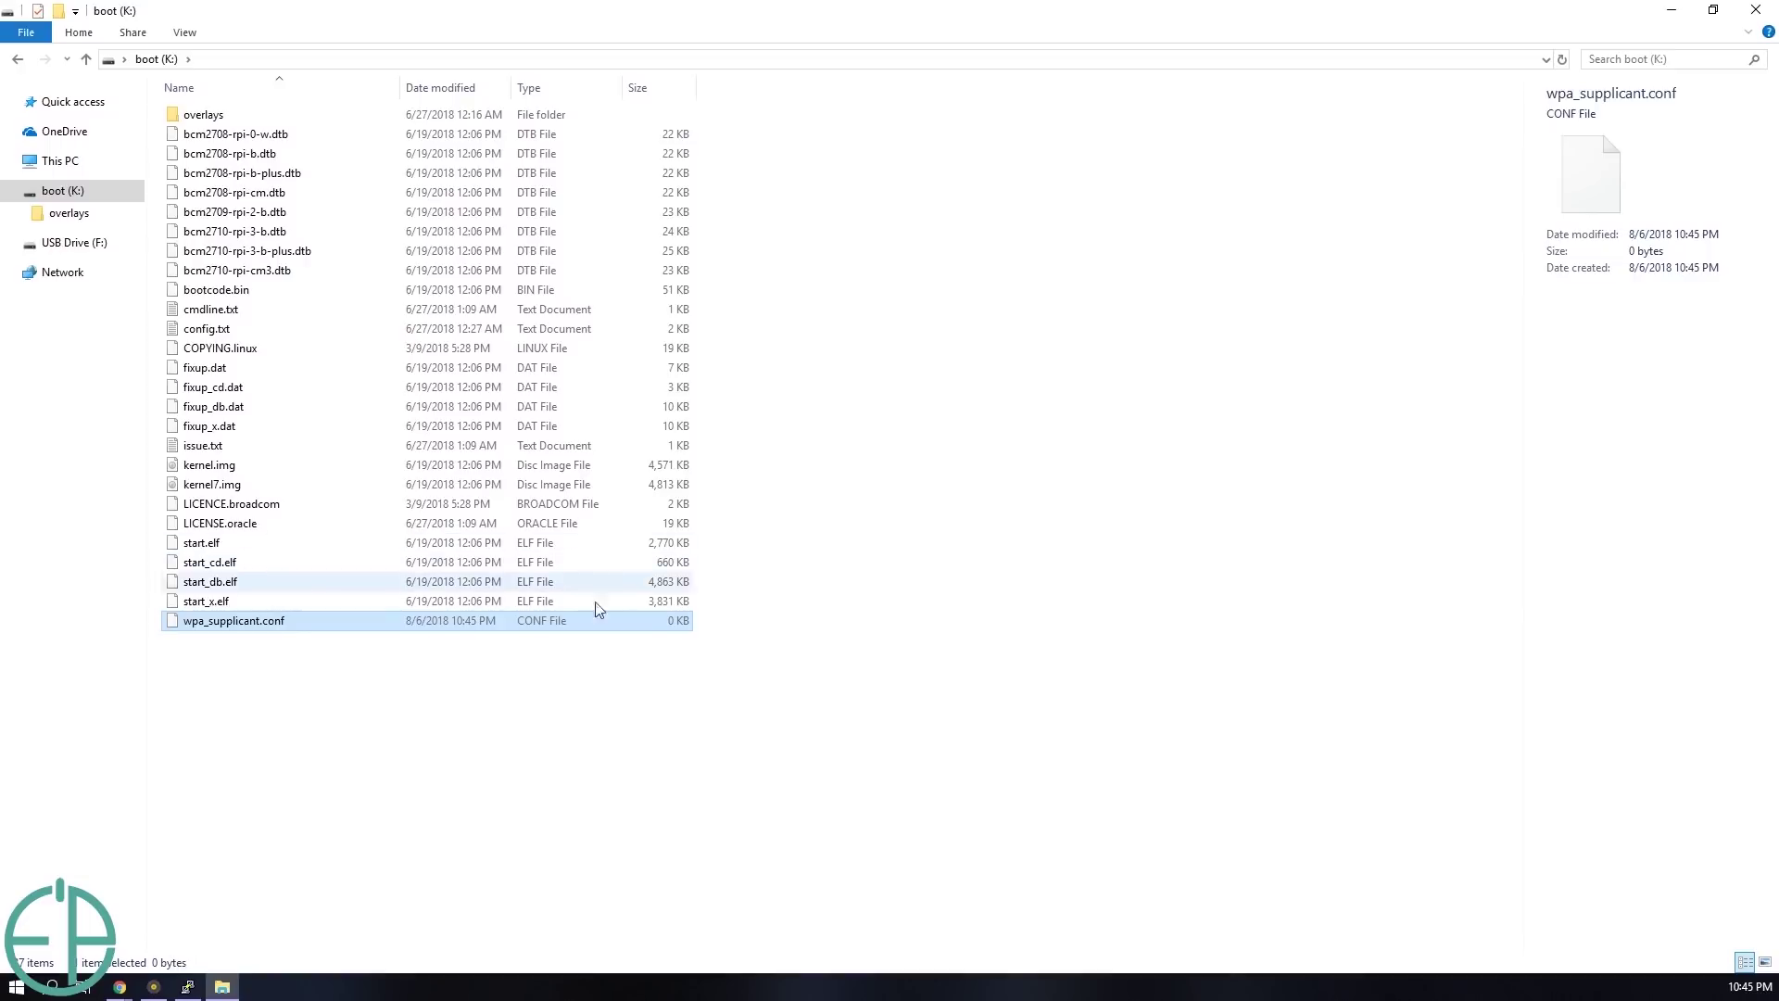
right_click(268, 626)
click(343, 718)
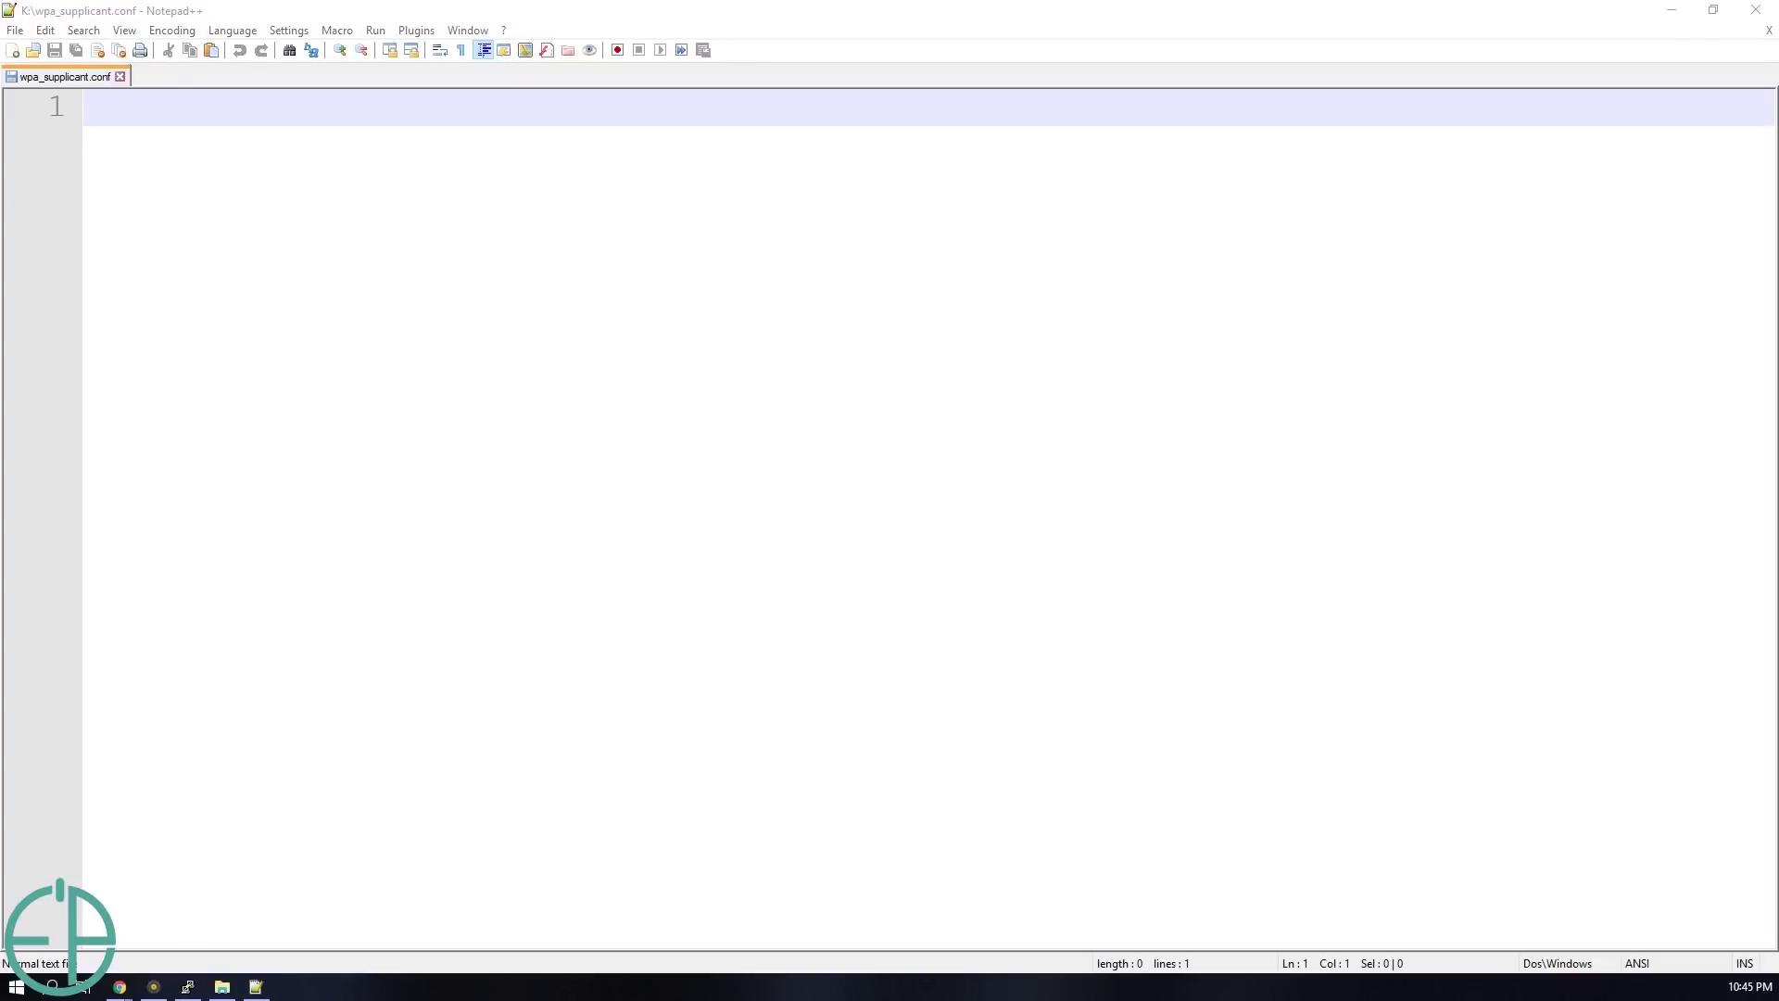
Paste the nine-line Wi-Fi config with country=US and the NazberryPi network block
key(ctrl+v)
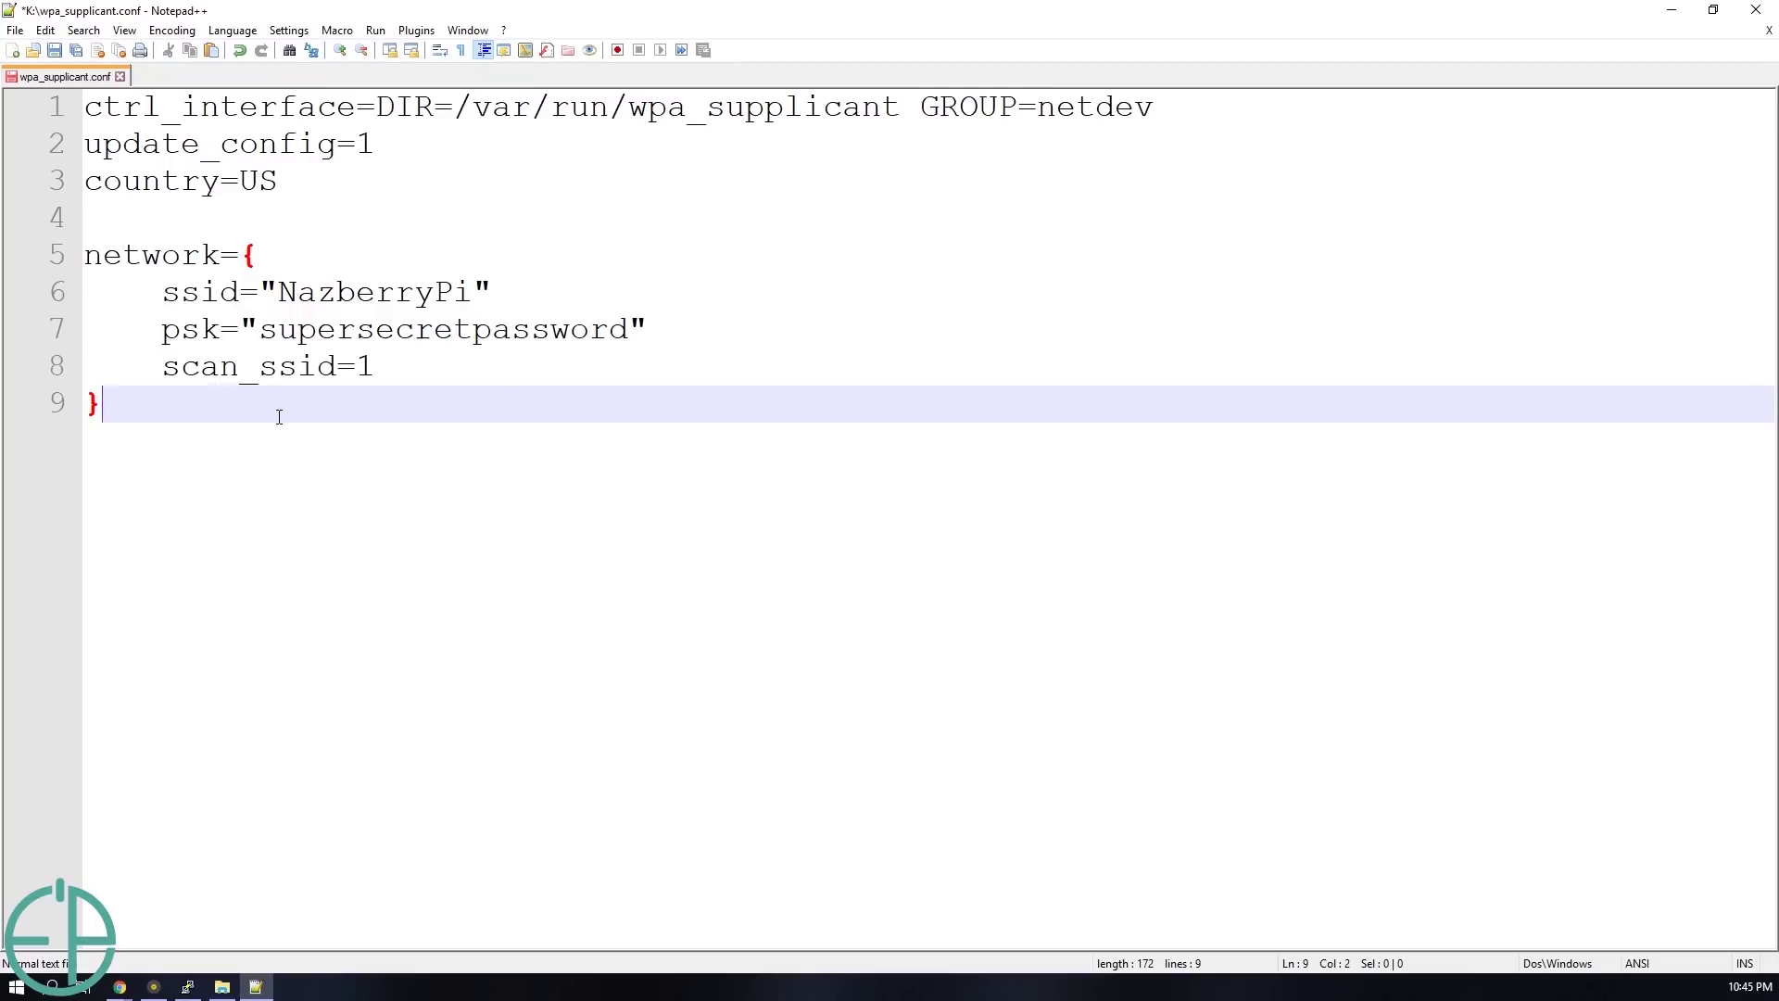
scroll(317, 410, down, 3)
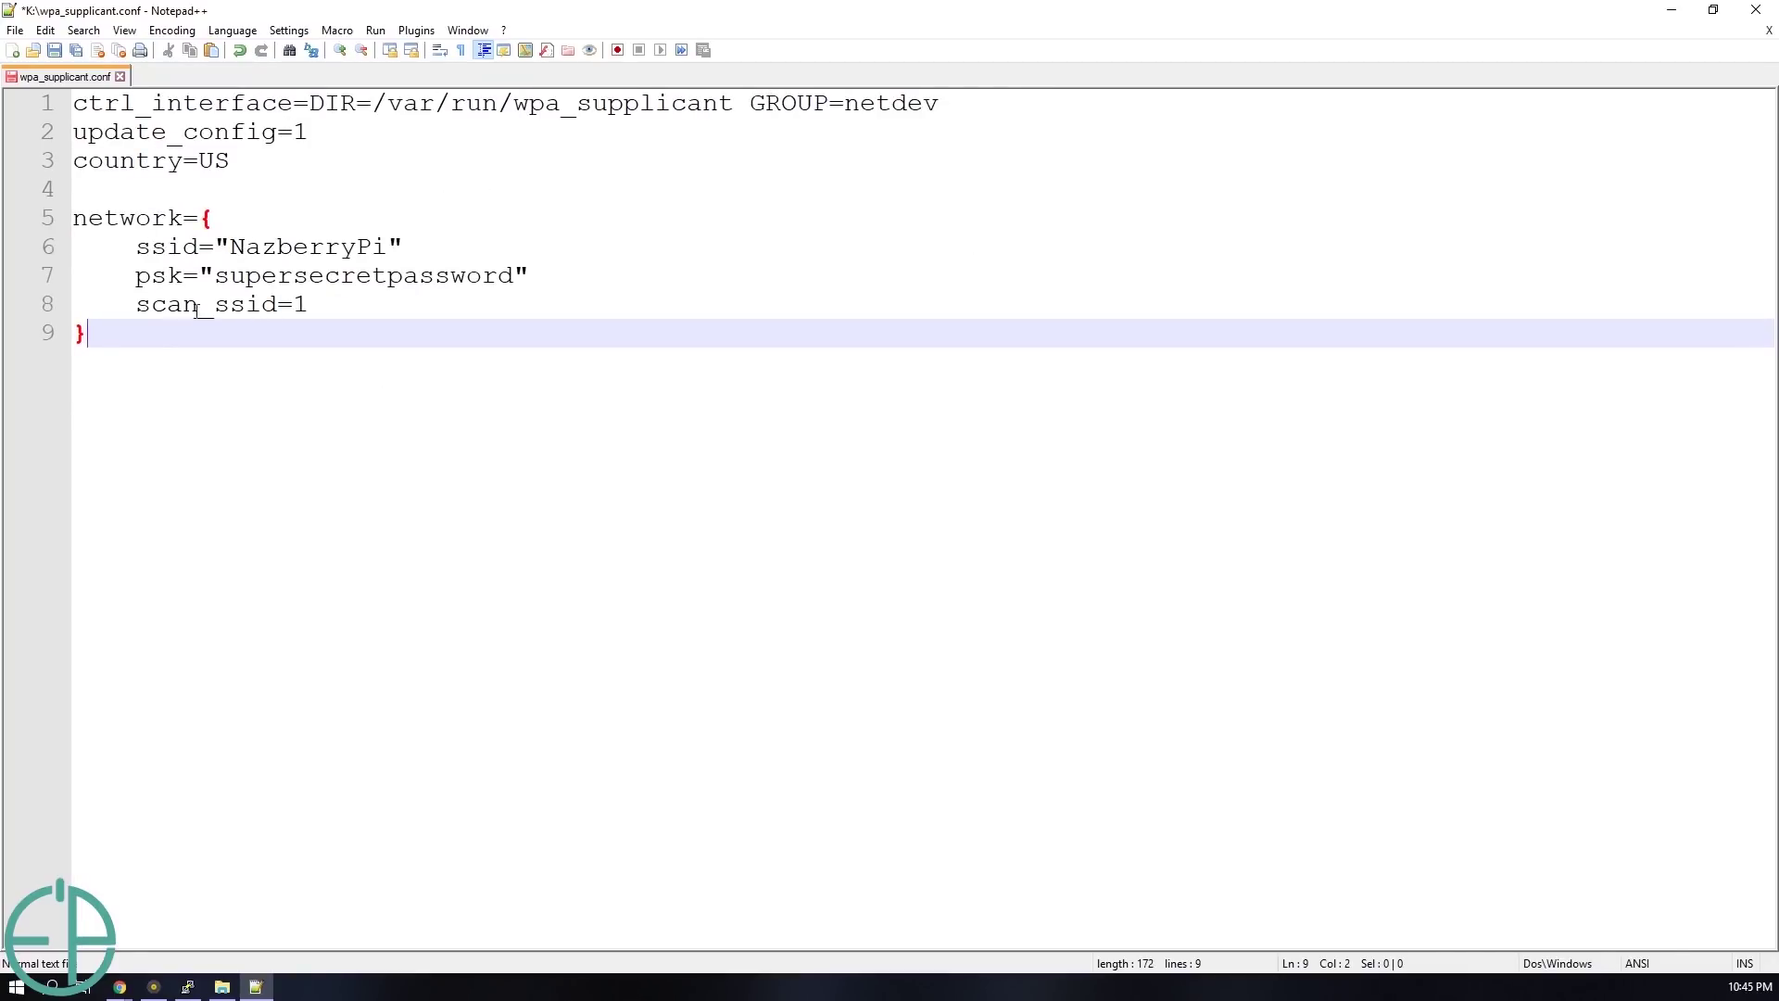
drag(160, 339, 73, 219)
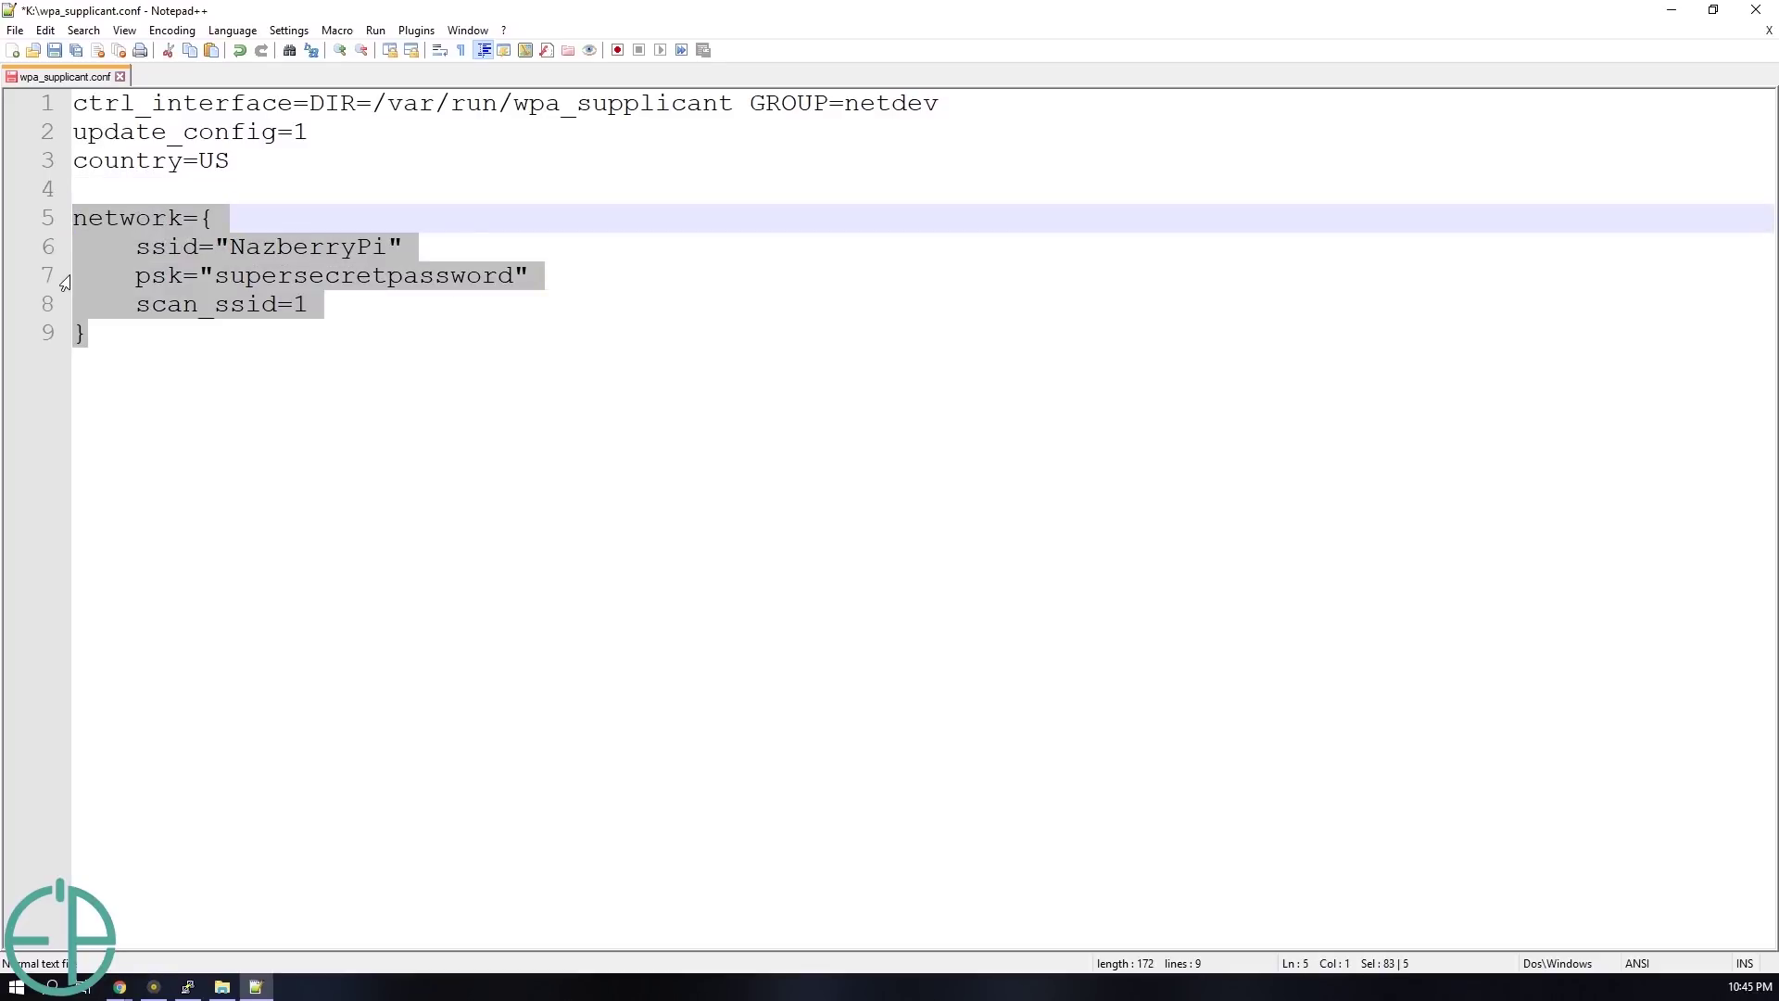
double_click(295, 249)
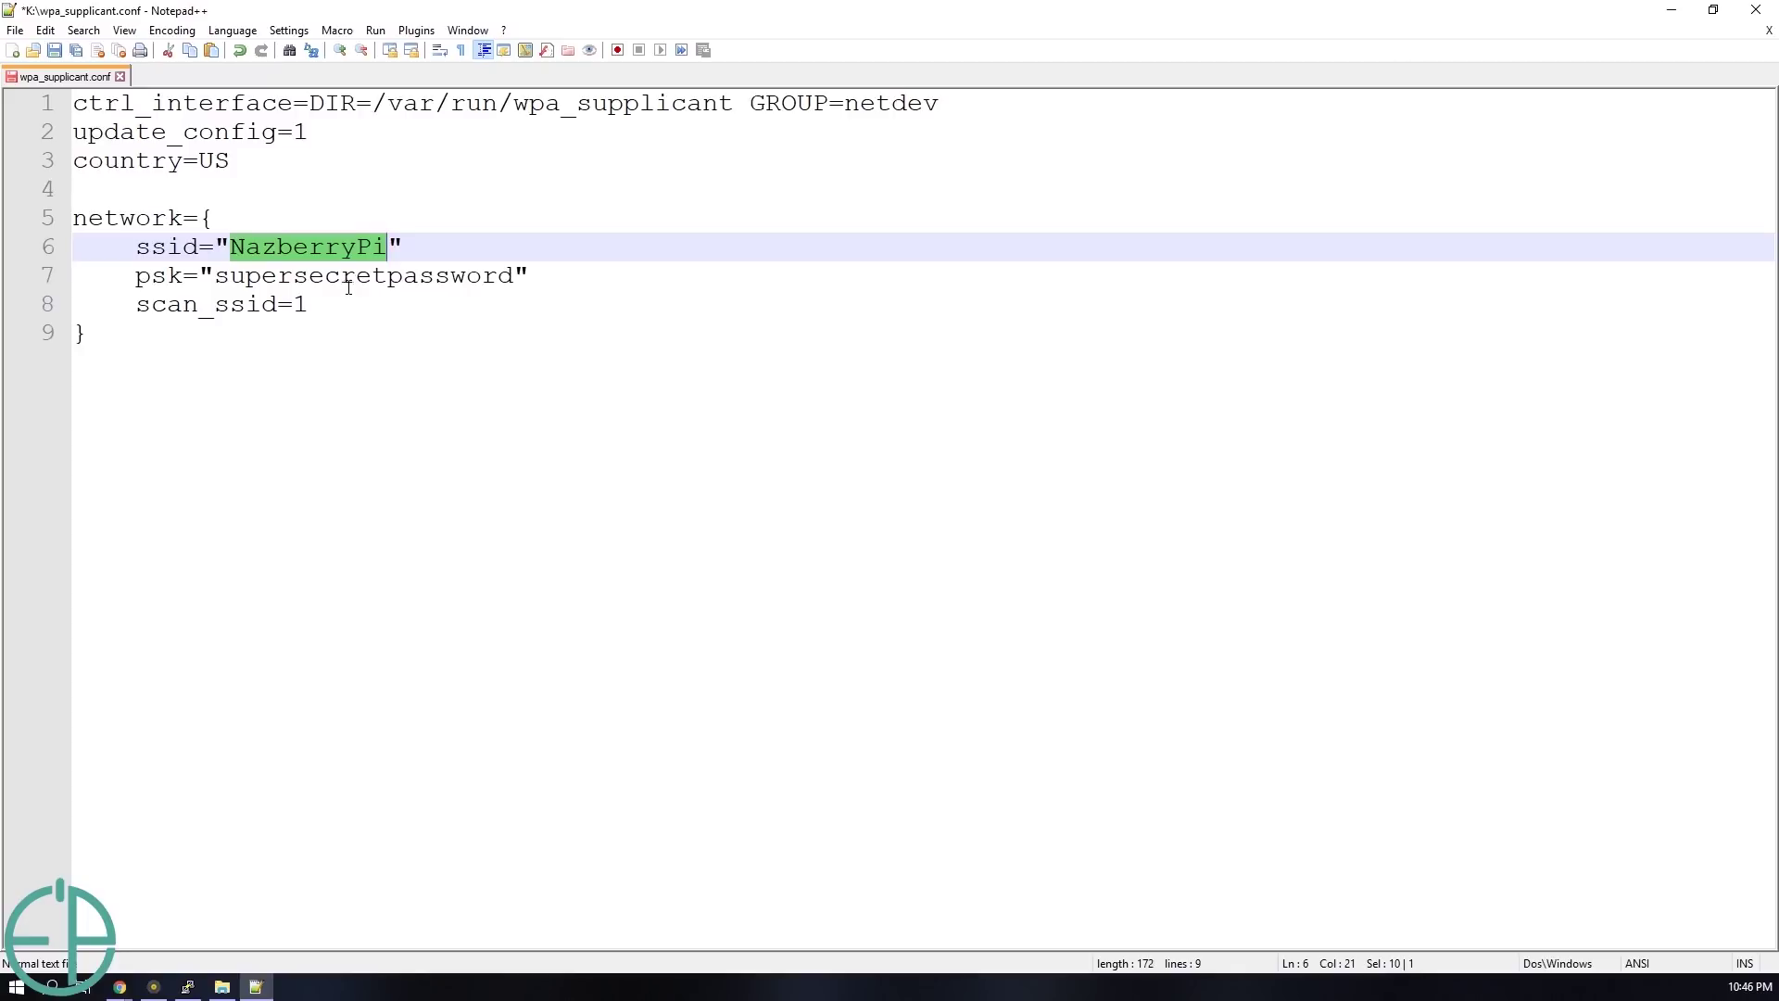
Highlight the ssid and psk values and the scan_ssid=1 line in the network block
double_click(363, 275)
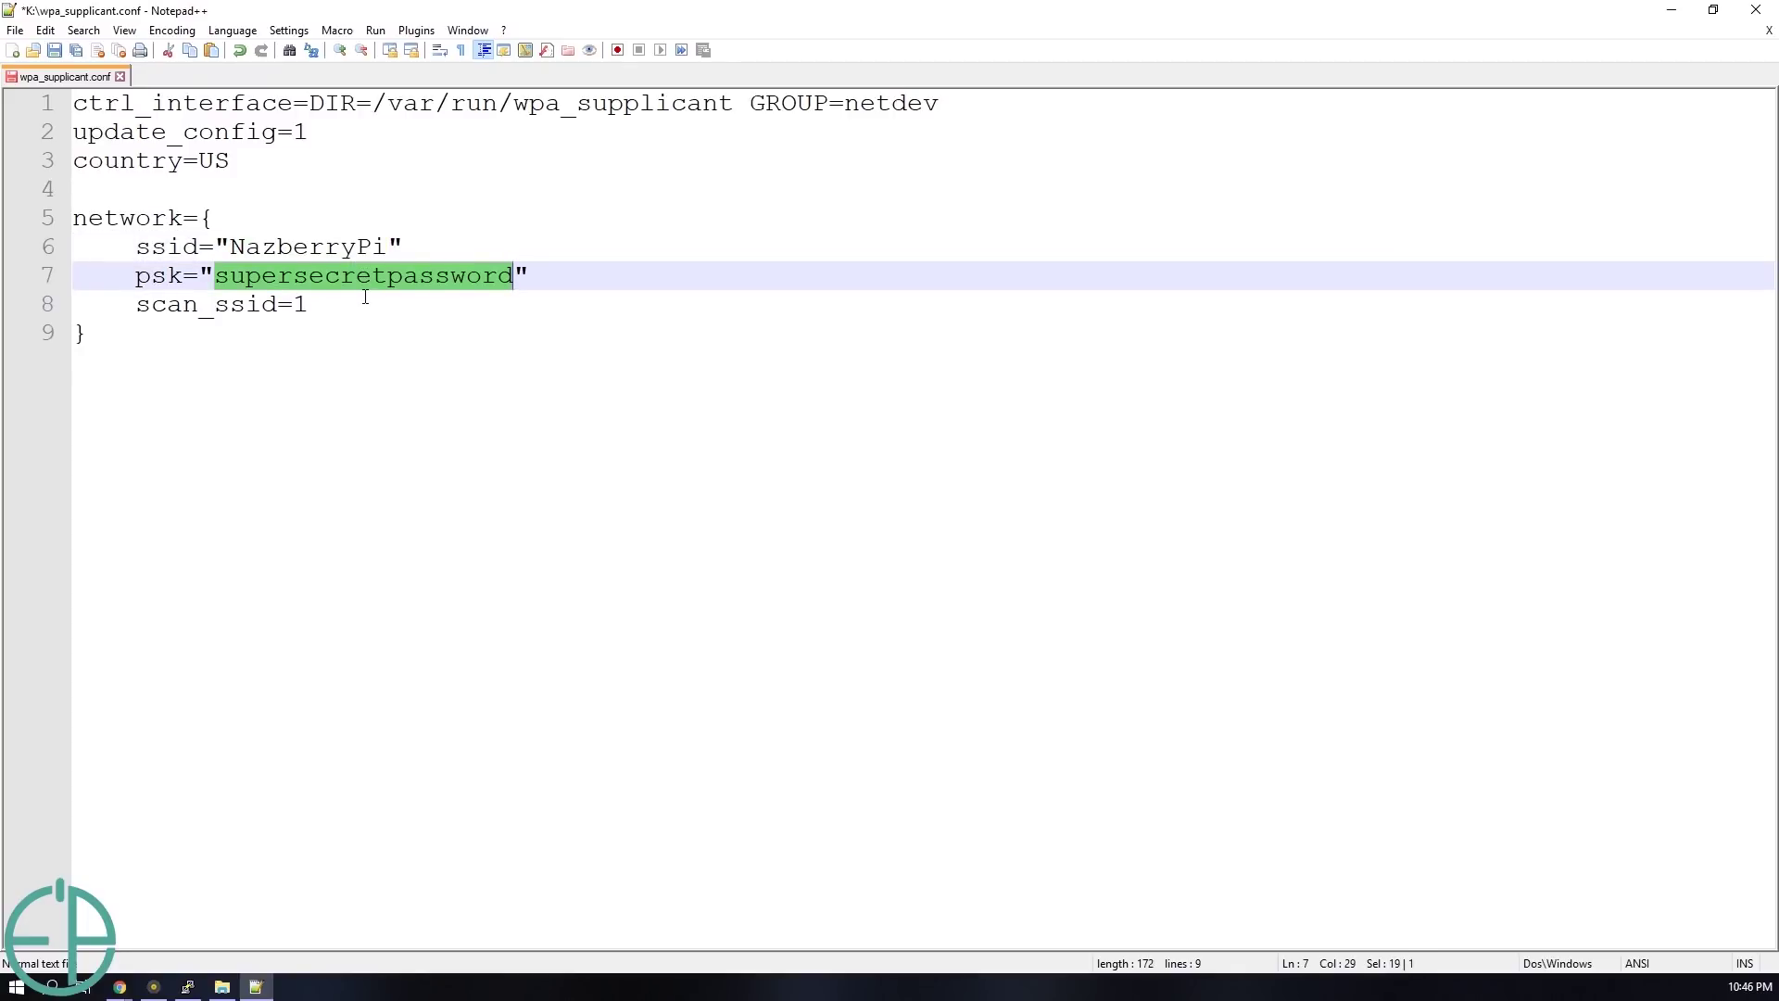
double_click(316, 246)
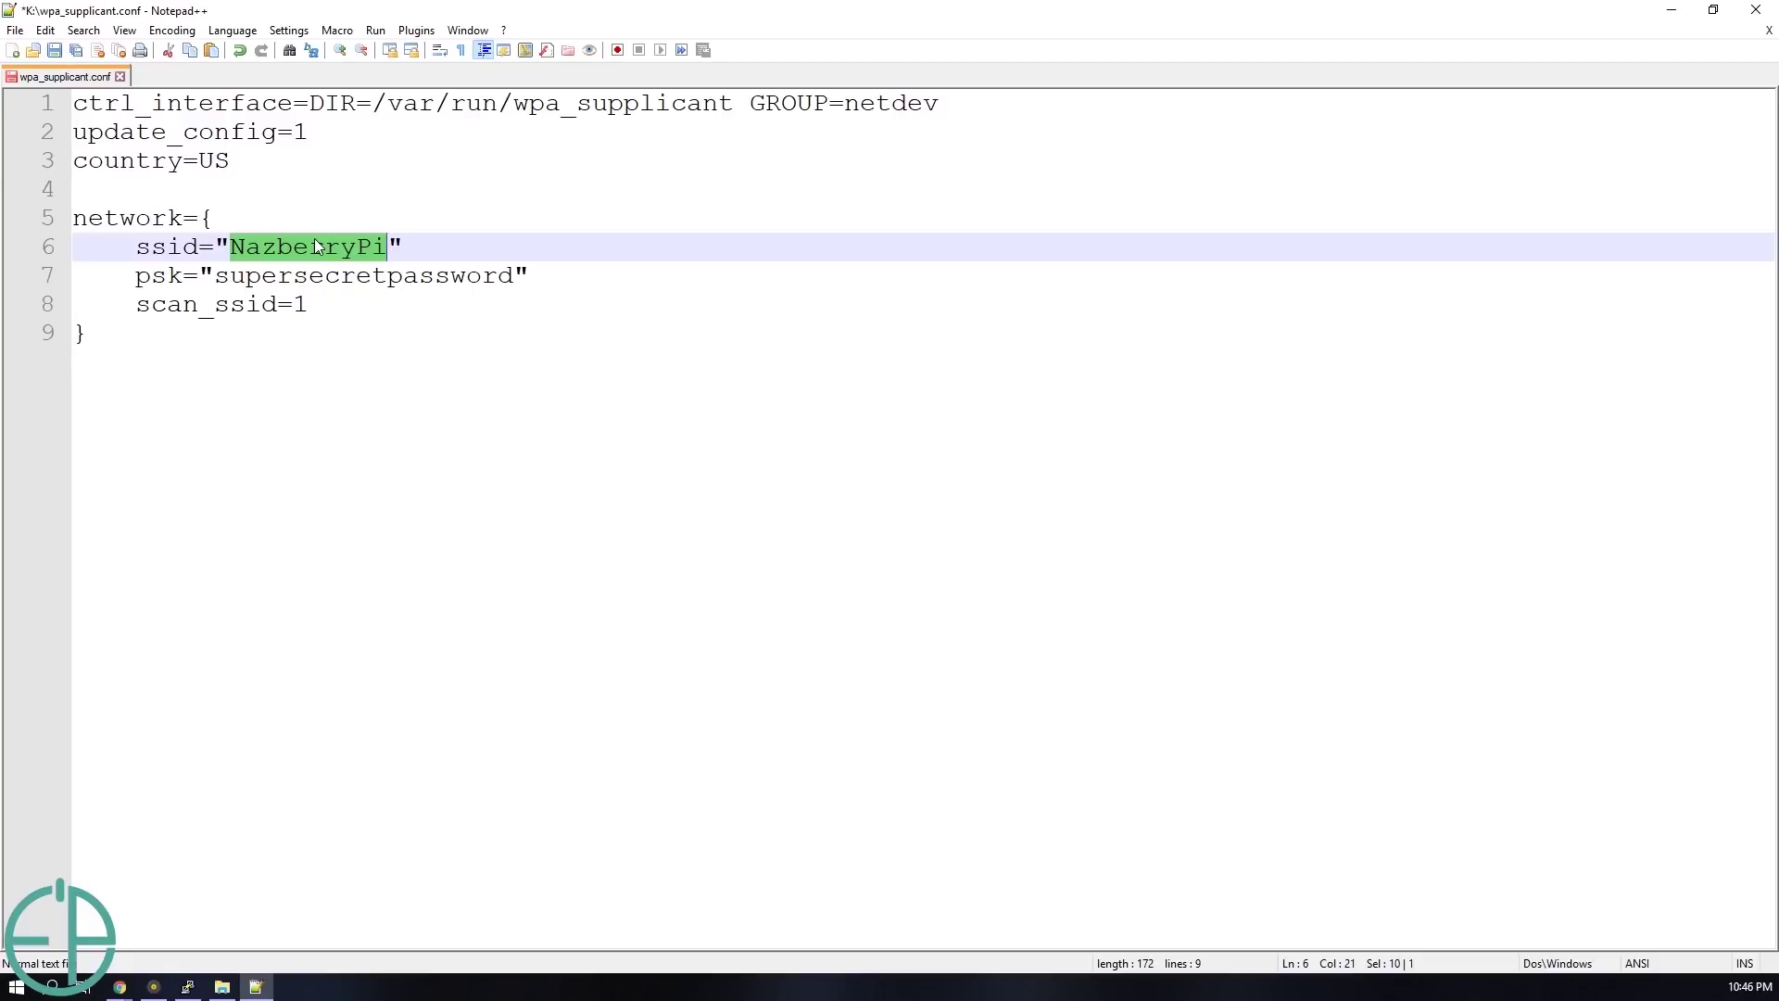
double_click(315, 278)
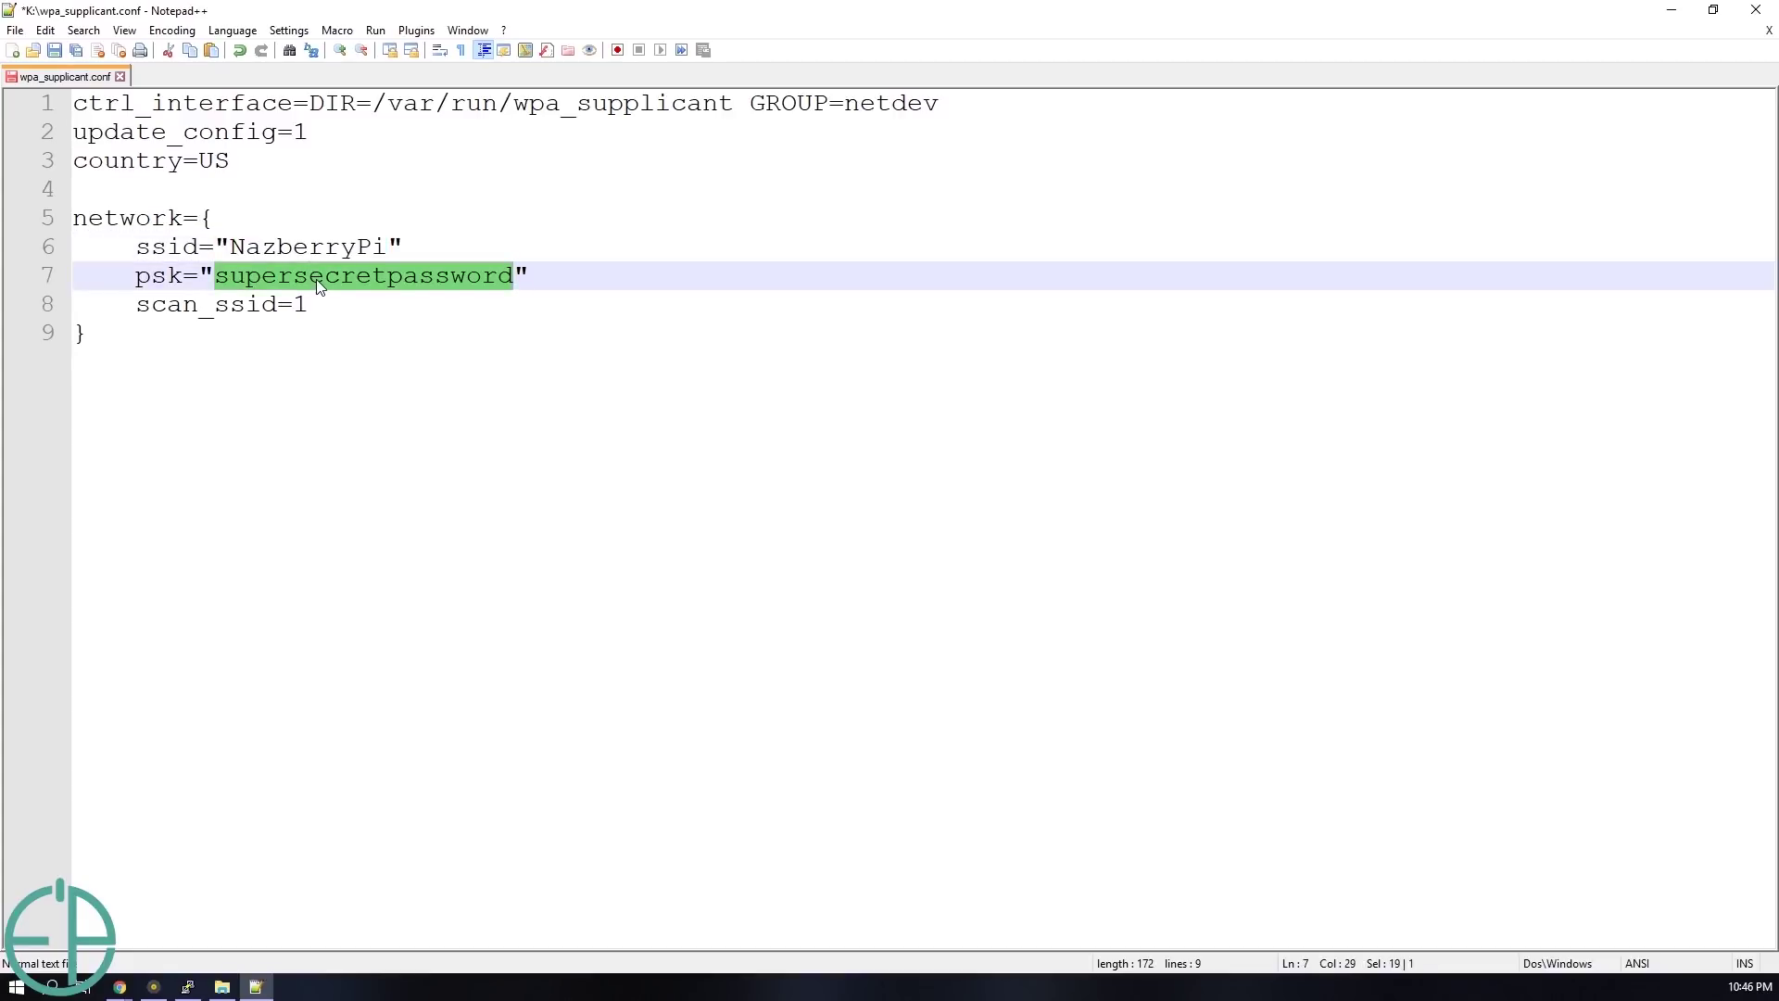
drag(338, 323, 127, 315)
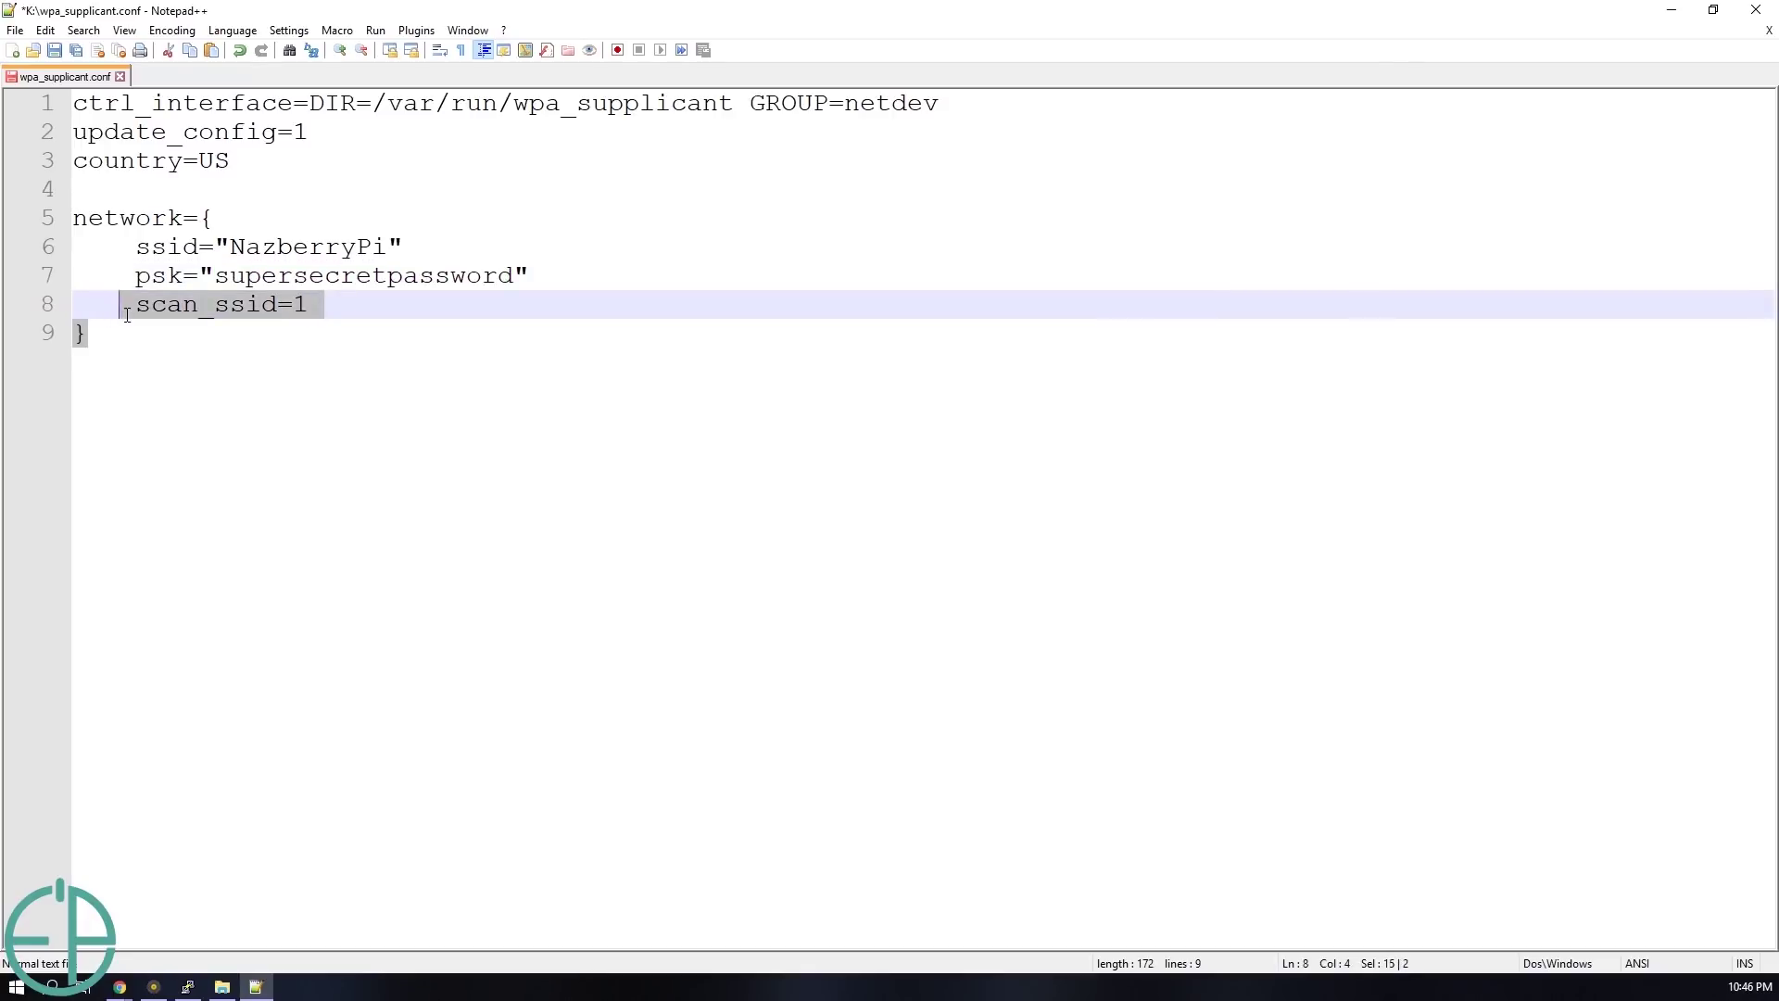
drag(309, 306, 138, 310)
Save wpa_supplicant.conf and close Notepad++
key(ctrl+s)
double_click(1303, 10)
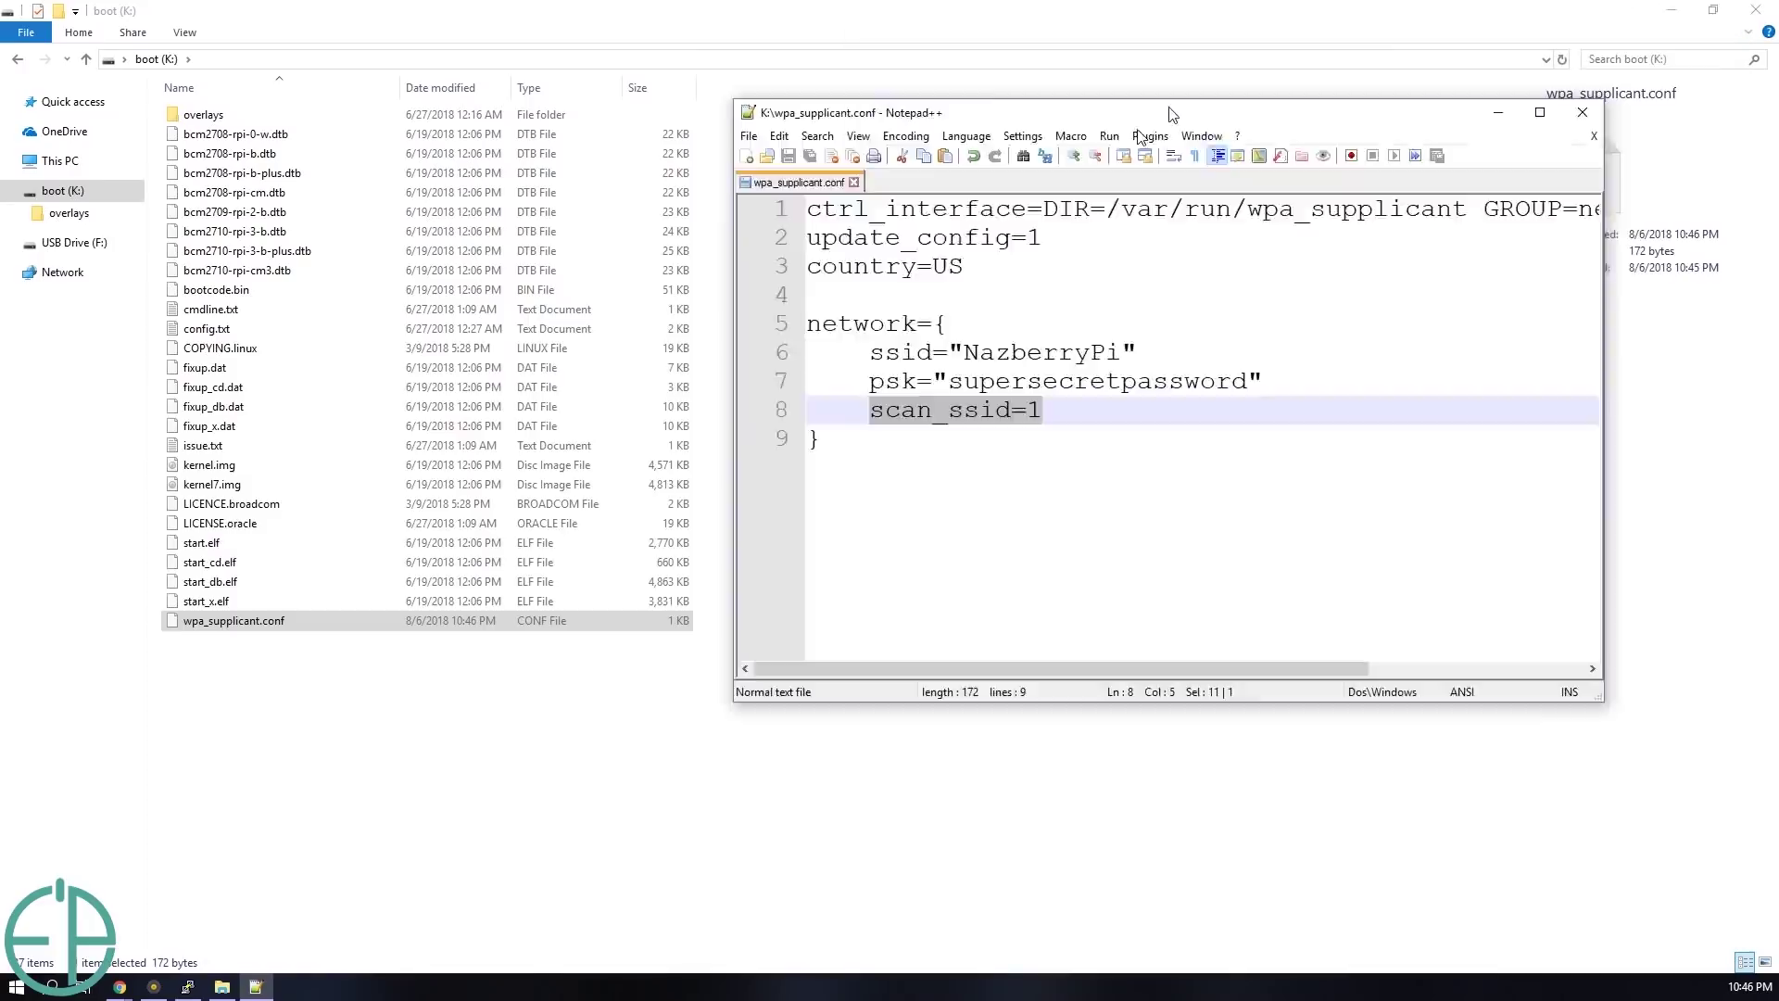
key(alt+F4)
Create an empty file named ssh with no extension on the boot drive
right_click(267, 685)
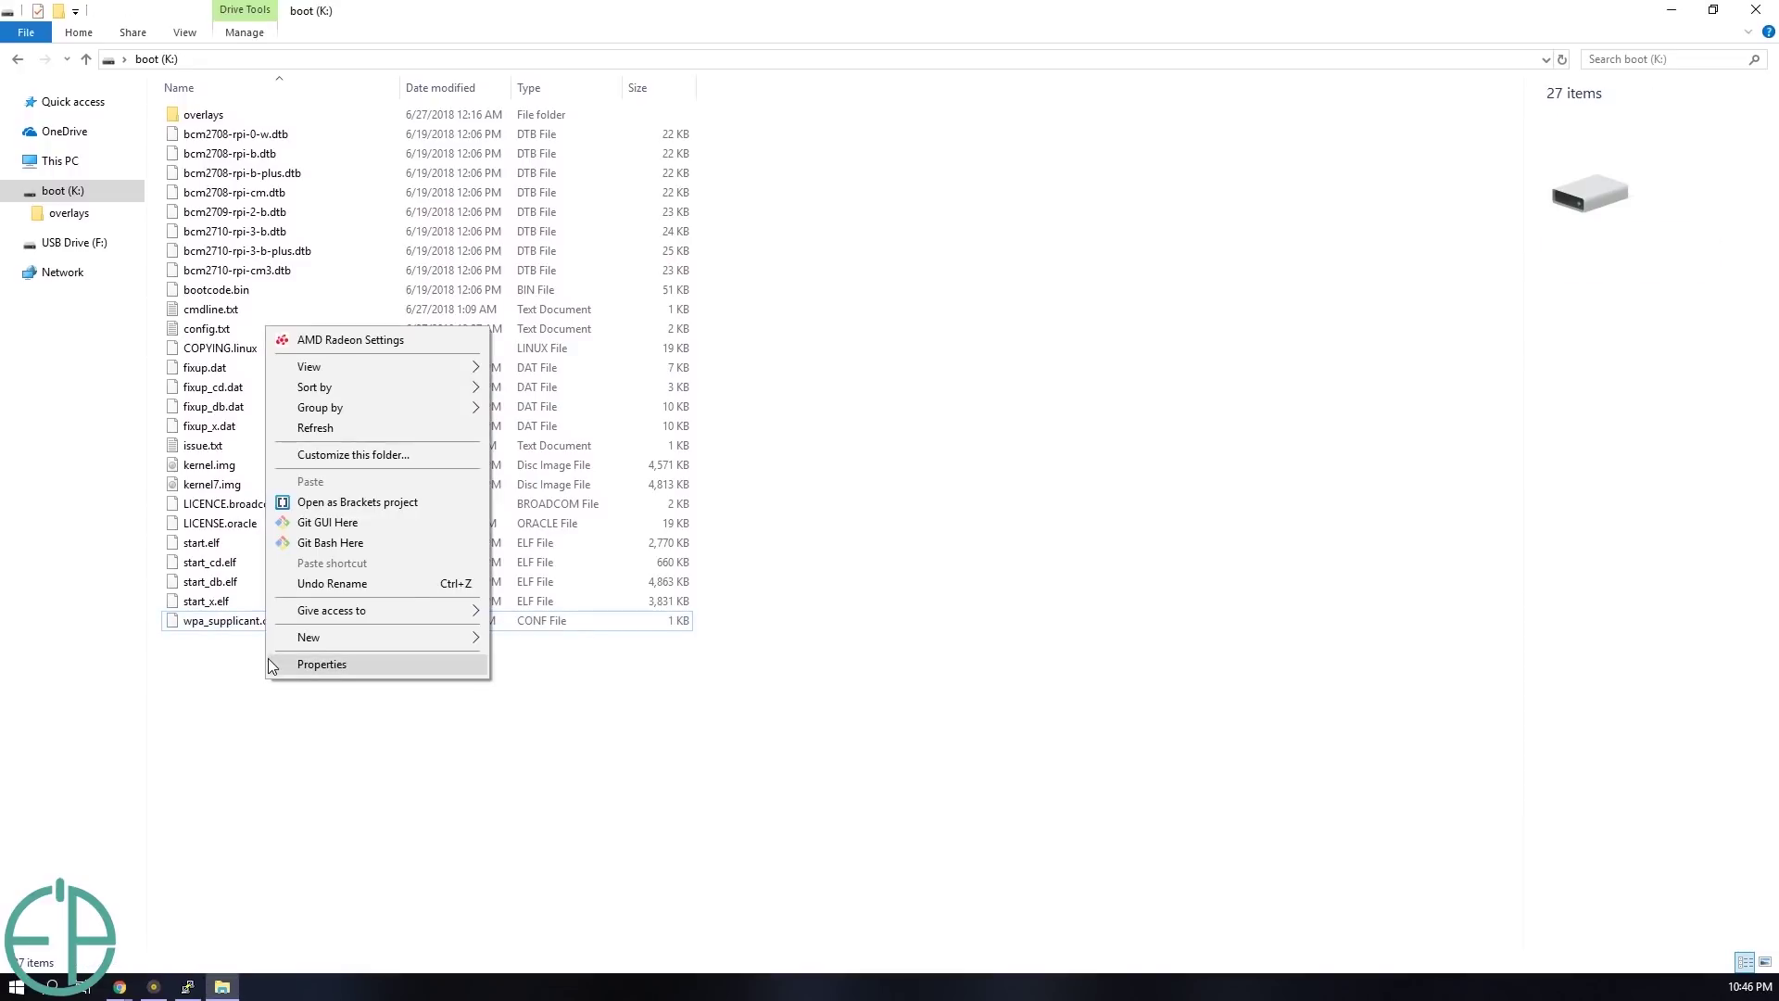
mouse_move(291, 646)
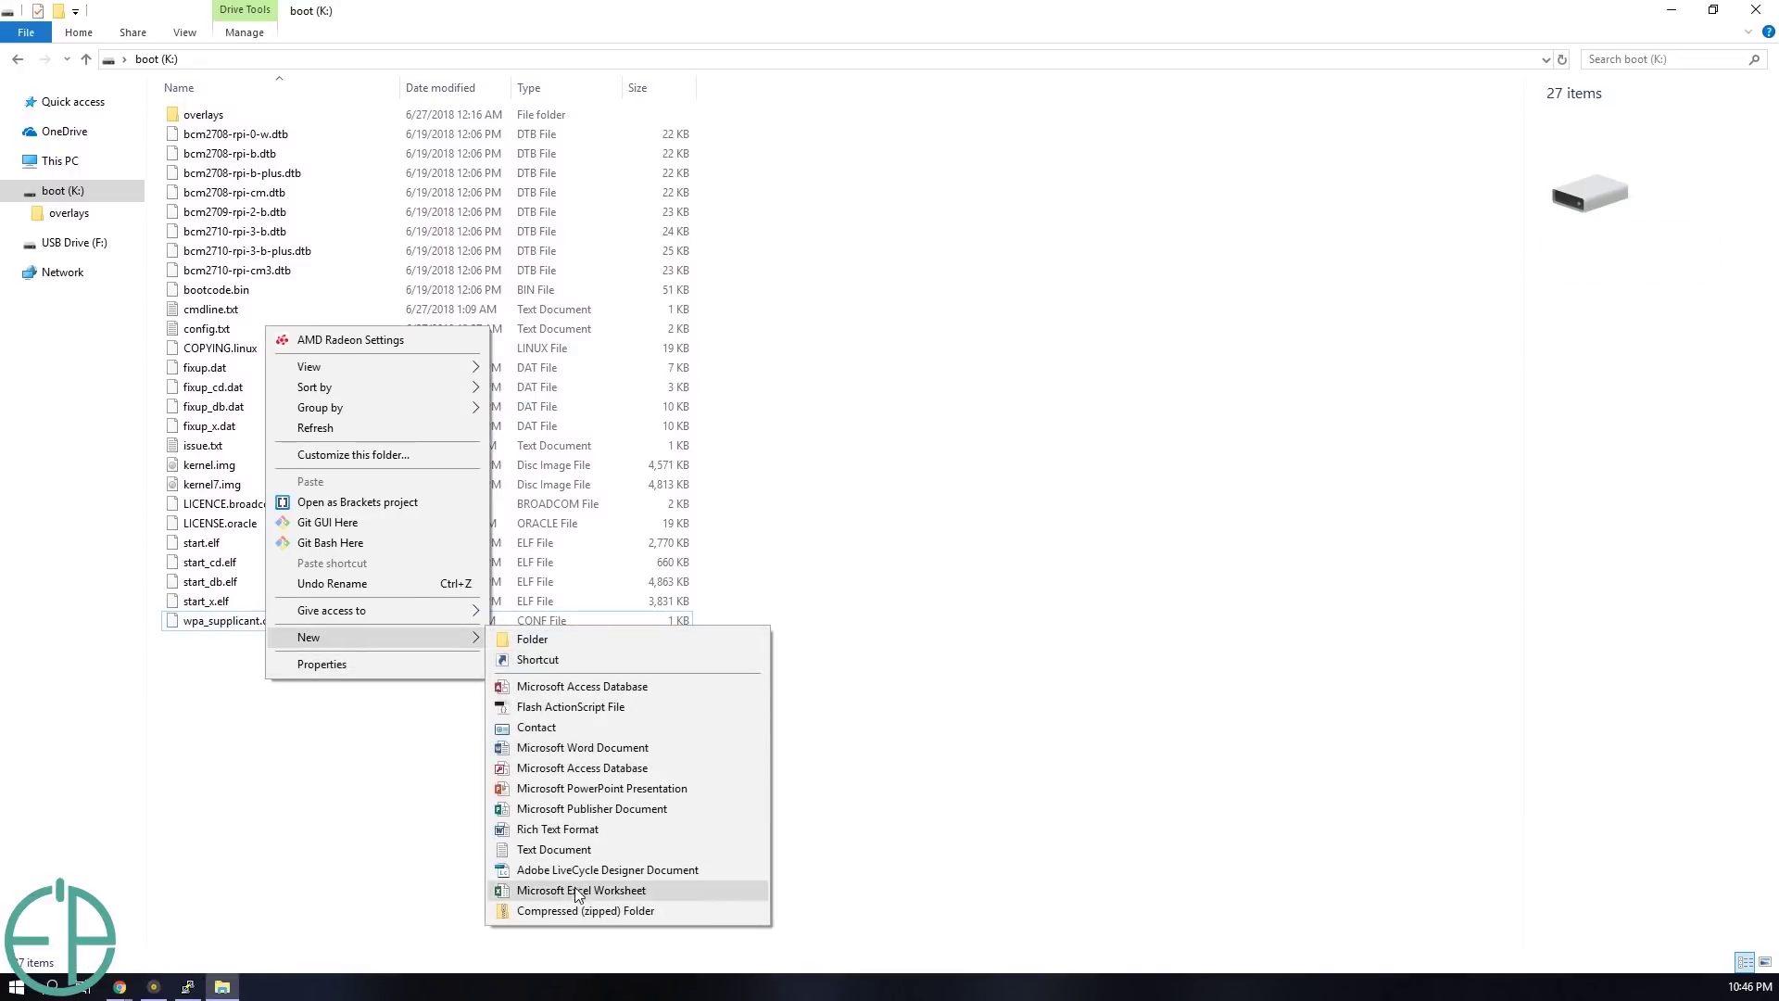
click(586, 851)
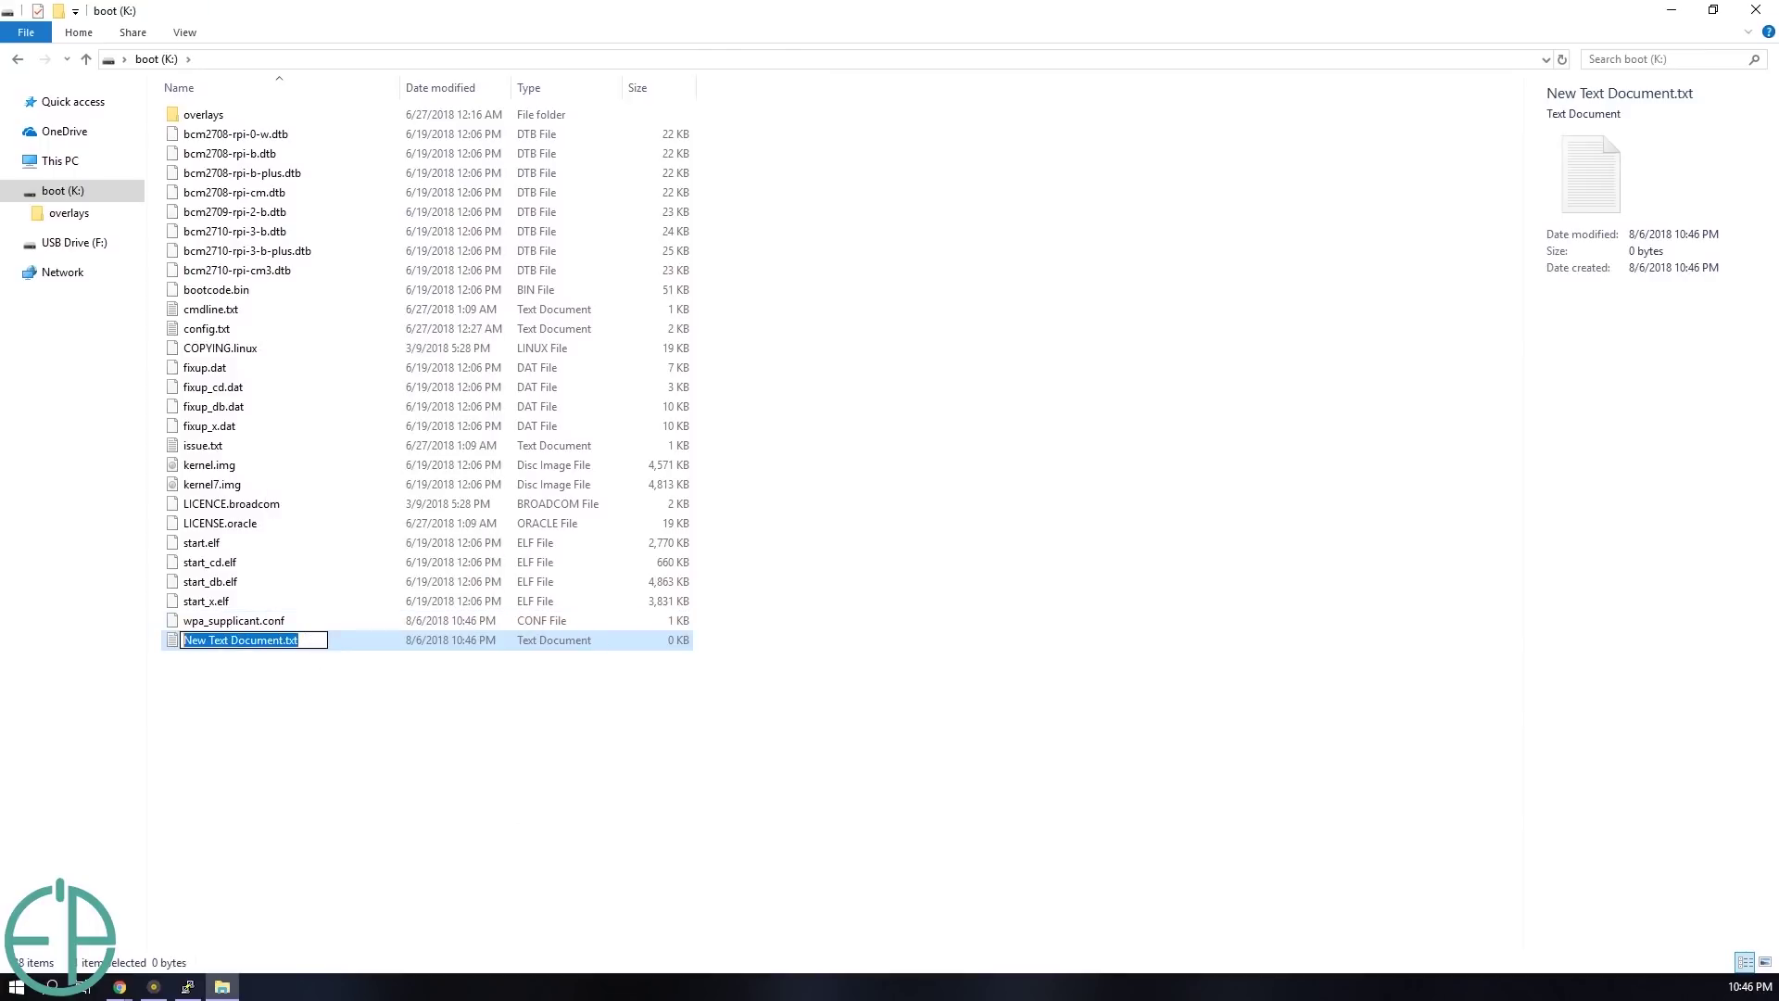
text(ssh)
key(Return)
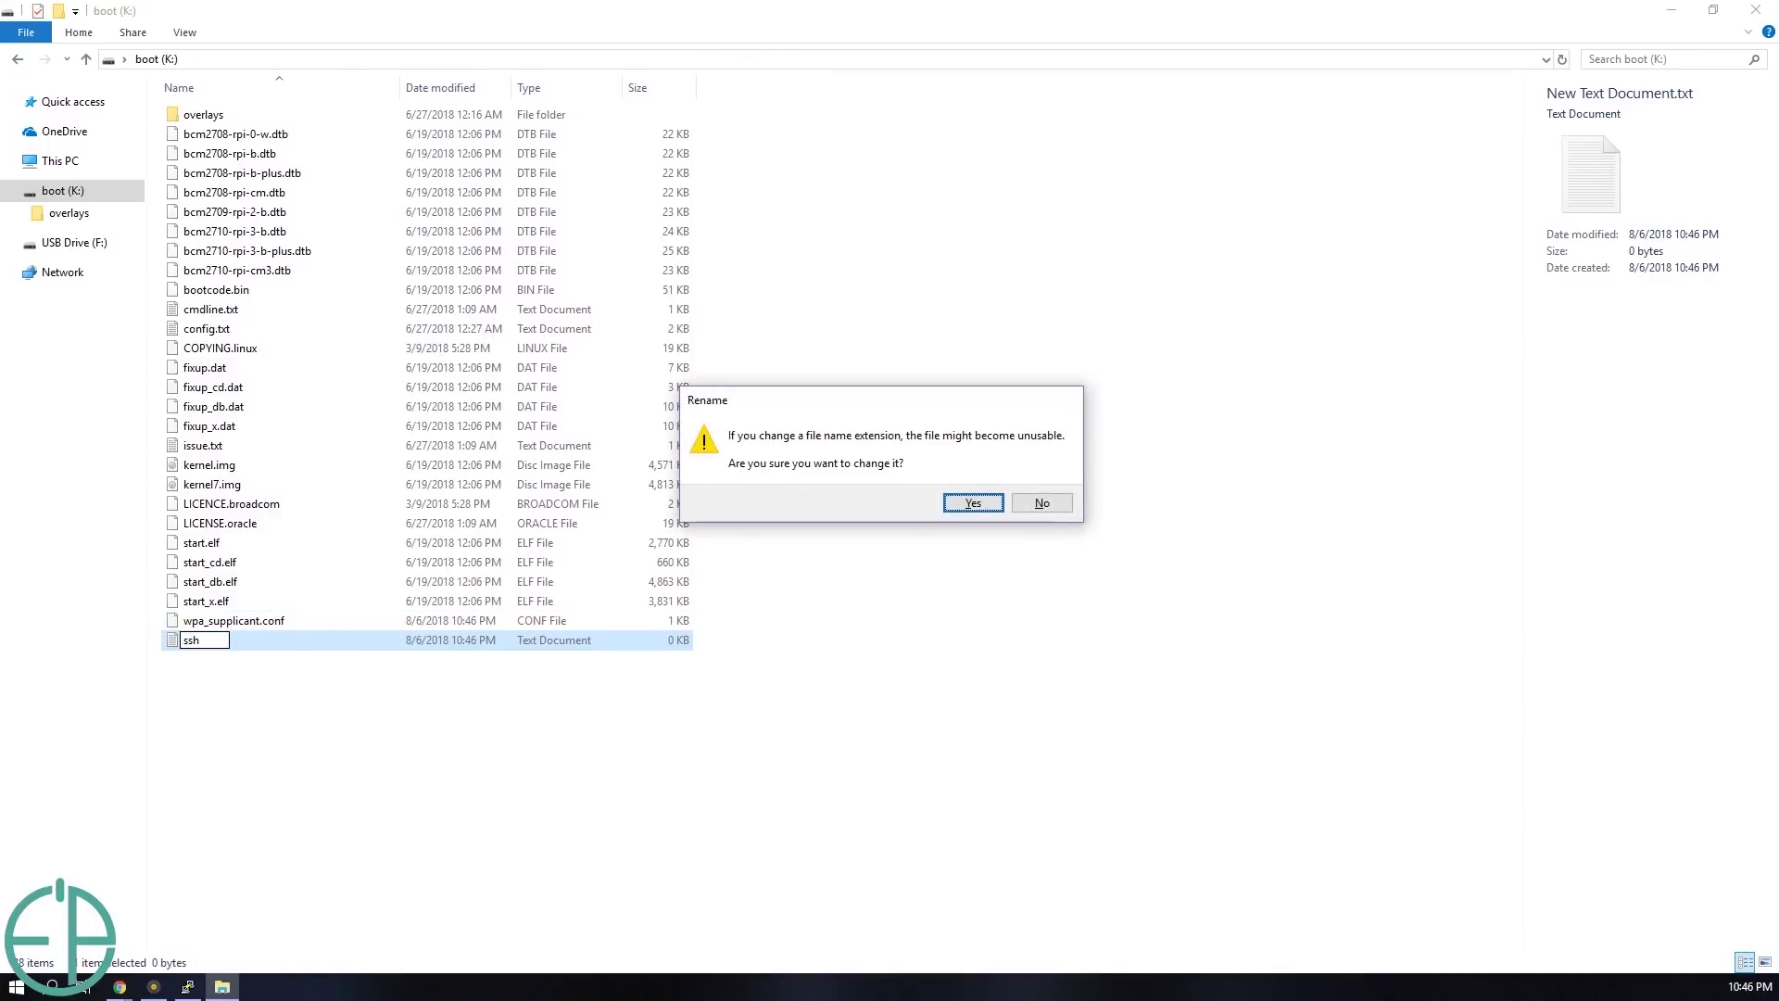
key(Return)
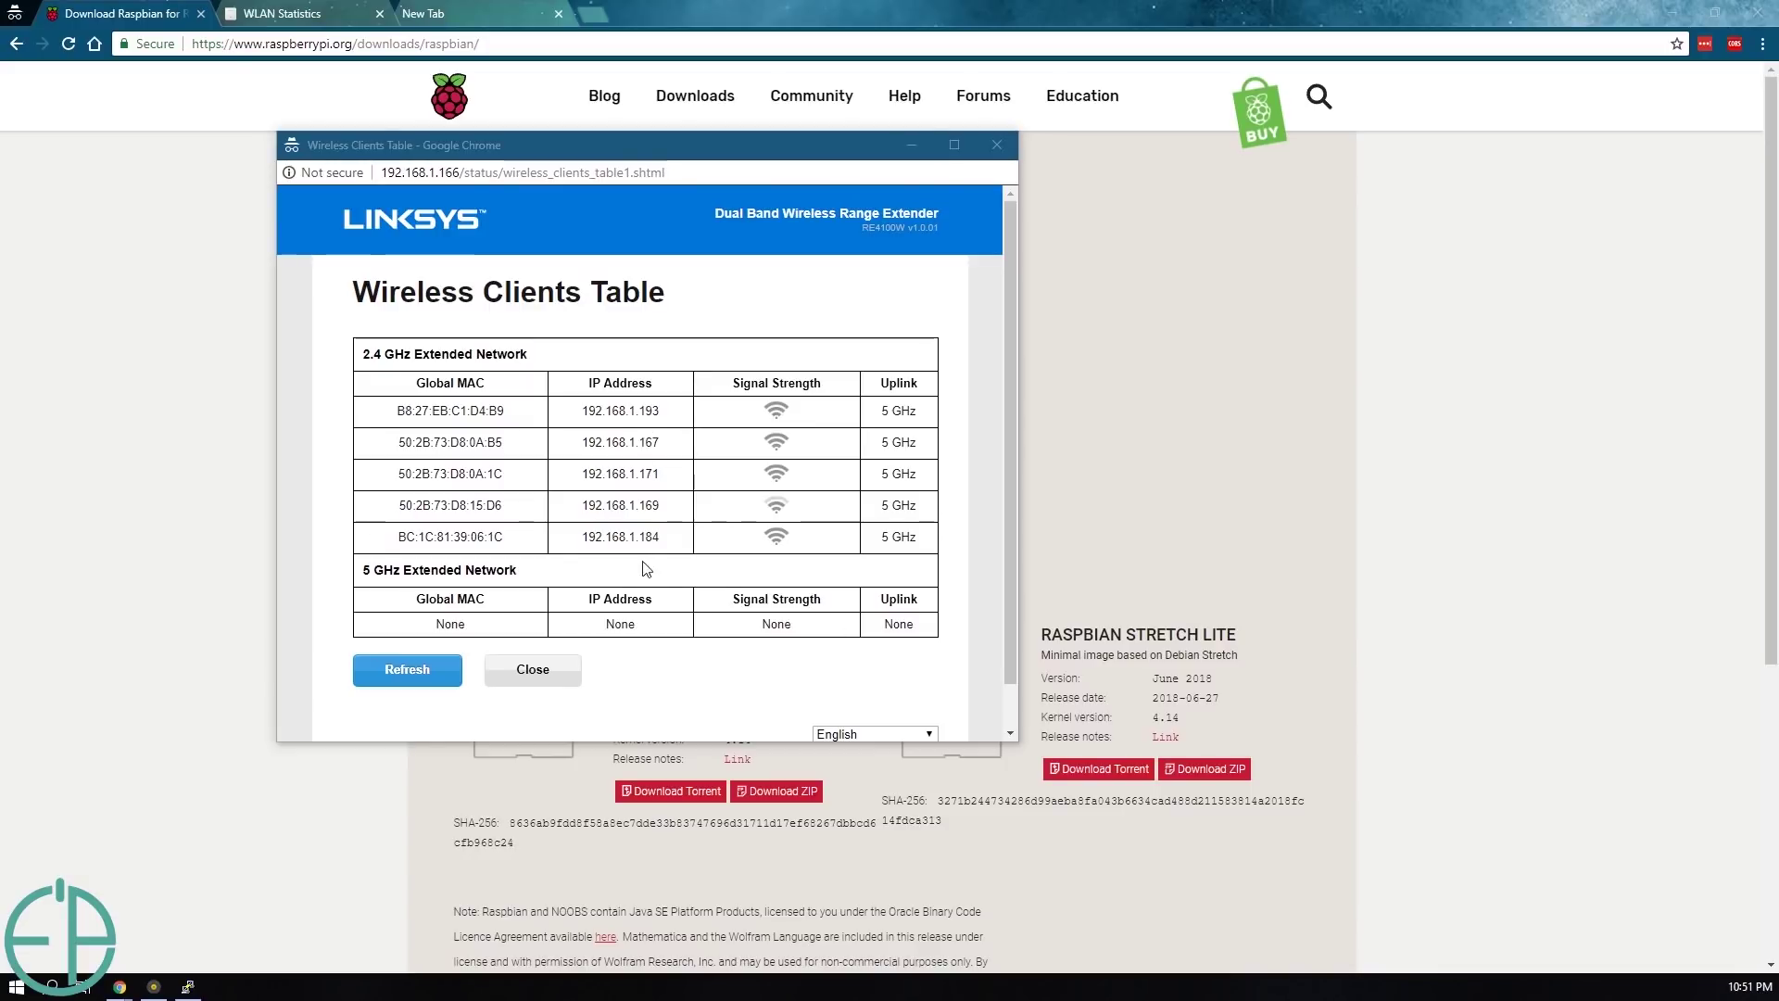
Refresh the Wireless Clients Table and select the new client IP 192.168.1.196
click(435, 667)
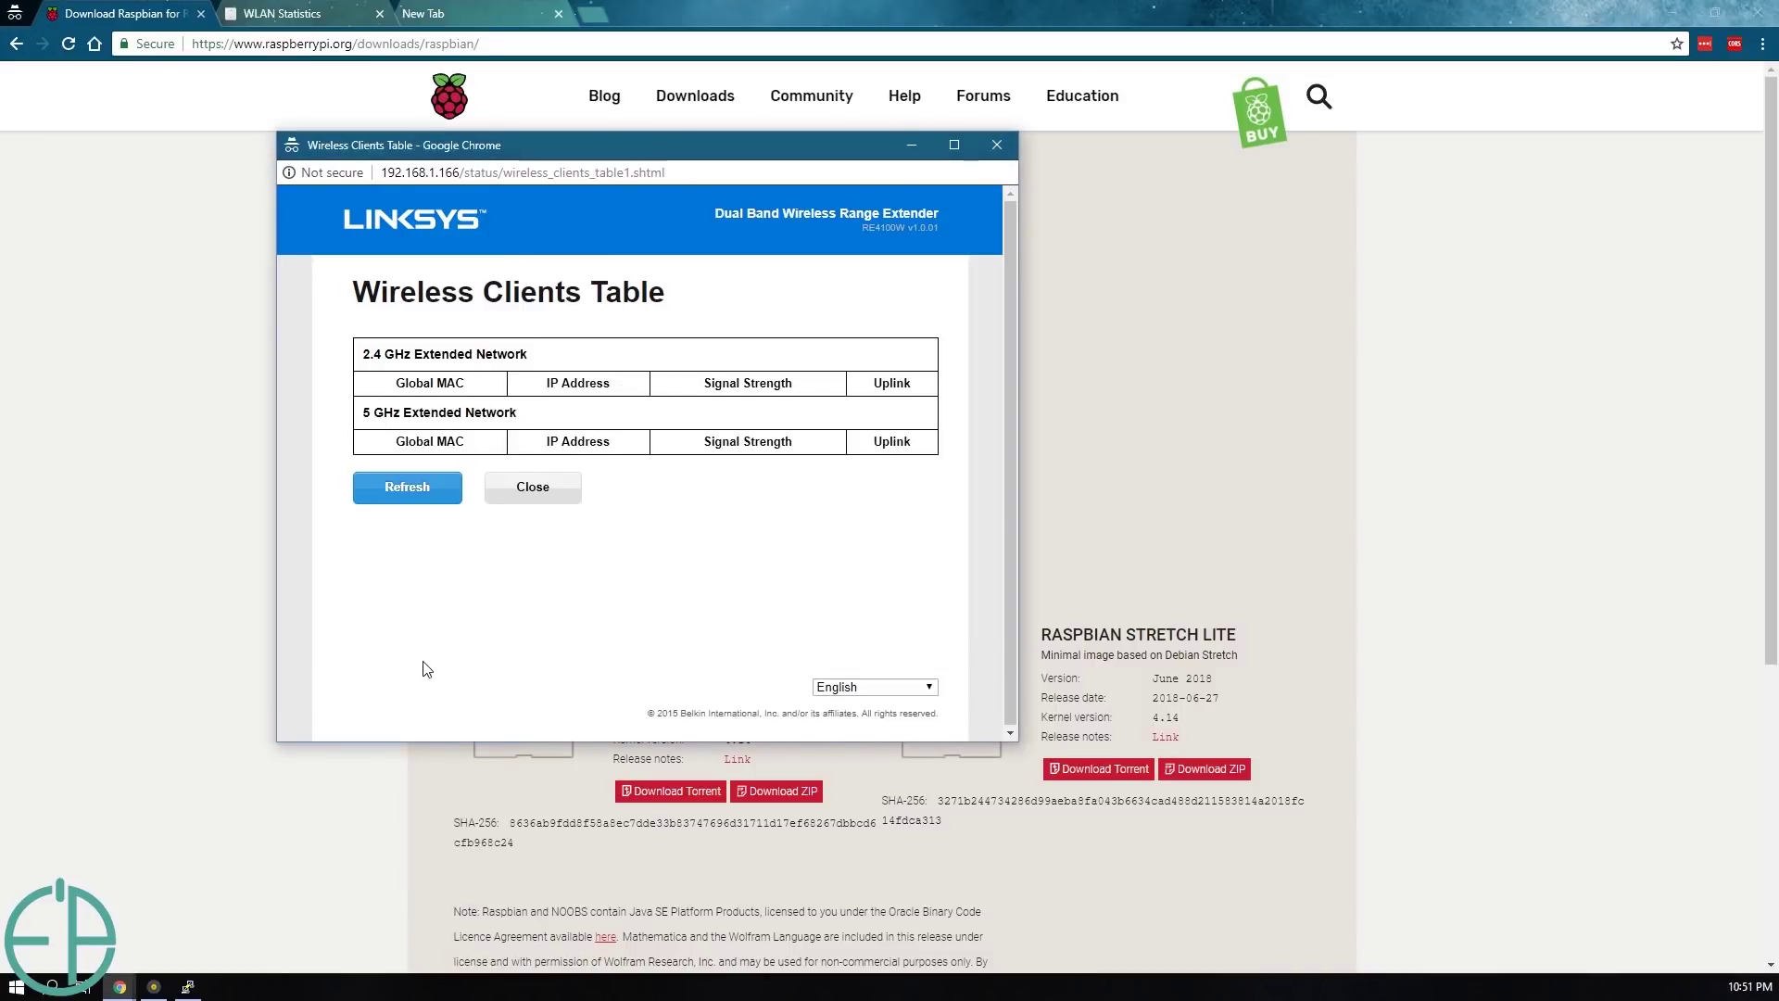
drag(661, 411, 573, 415)
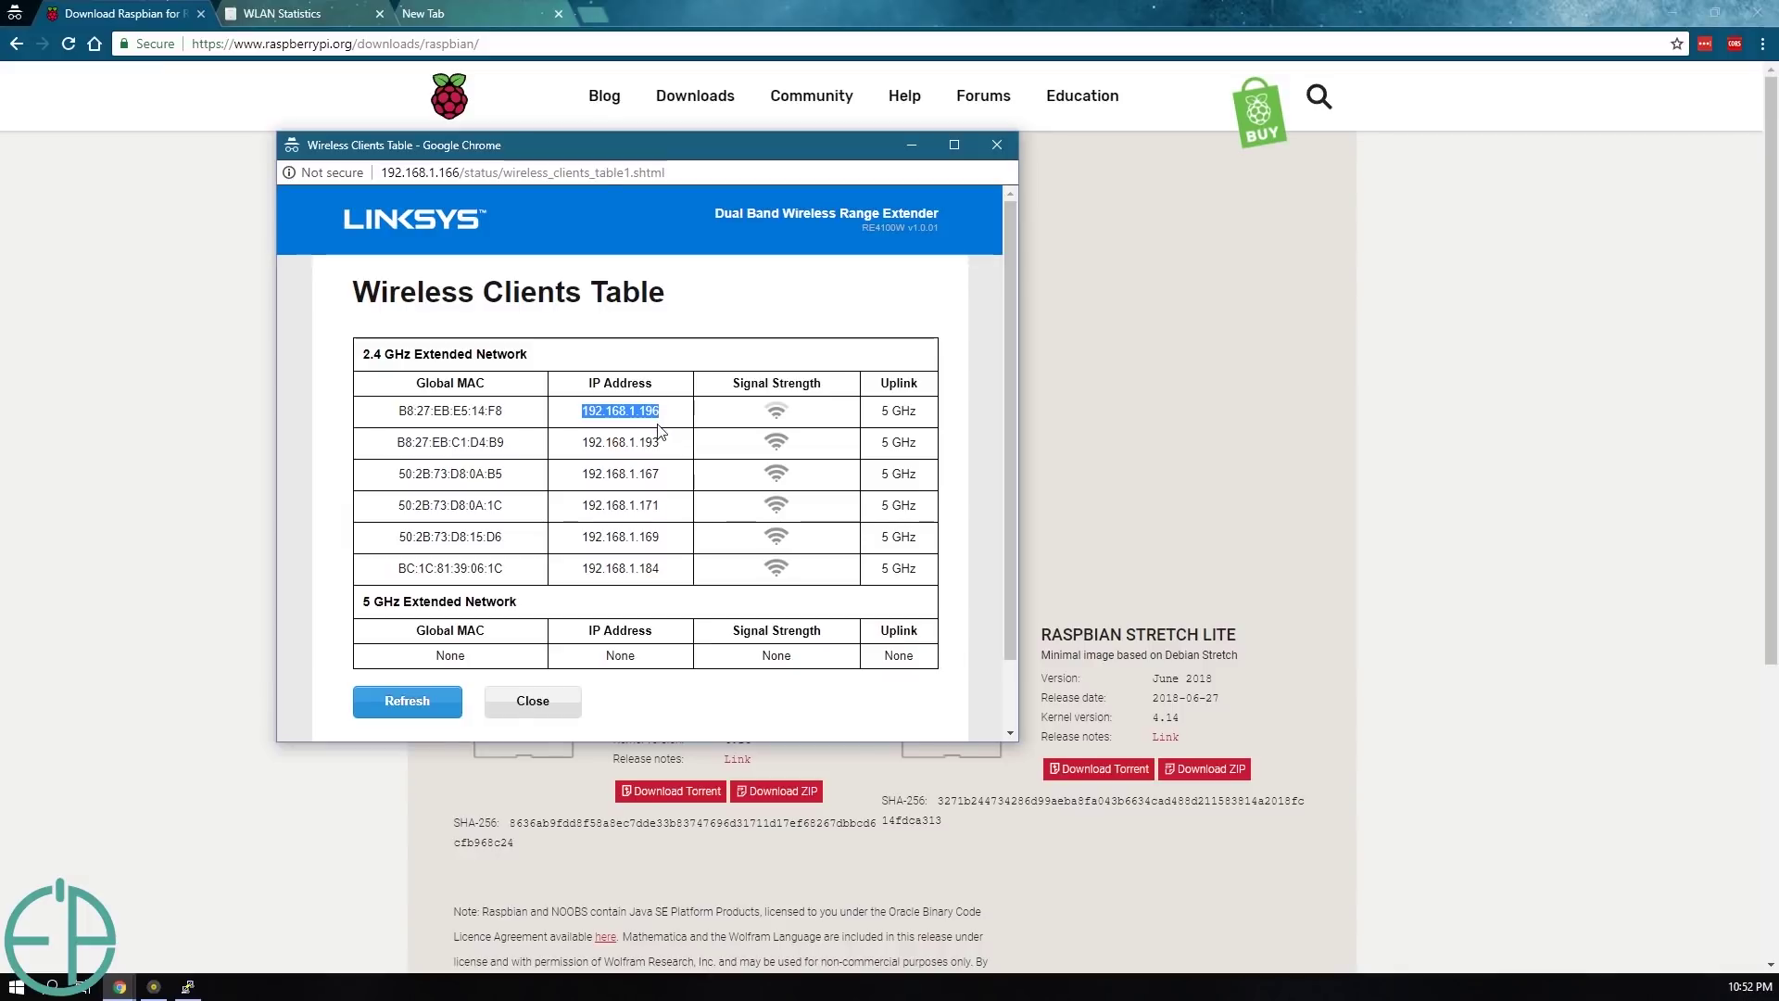
Start a PuTTY SSH connection to host 192.168.1.196
click(187, 987)
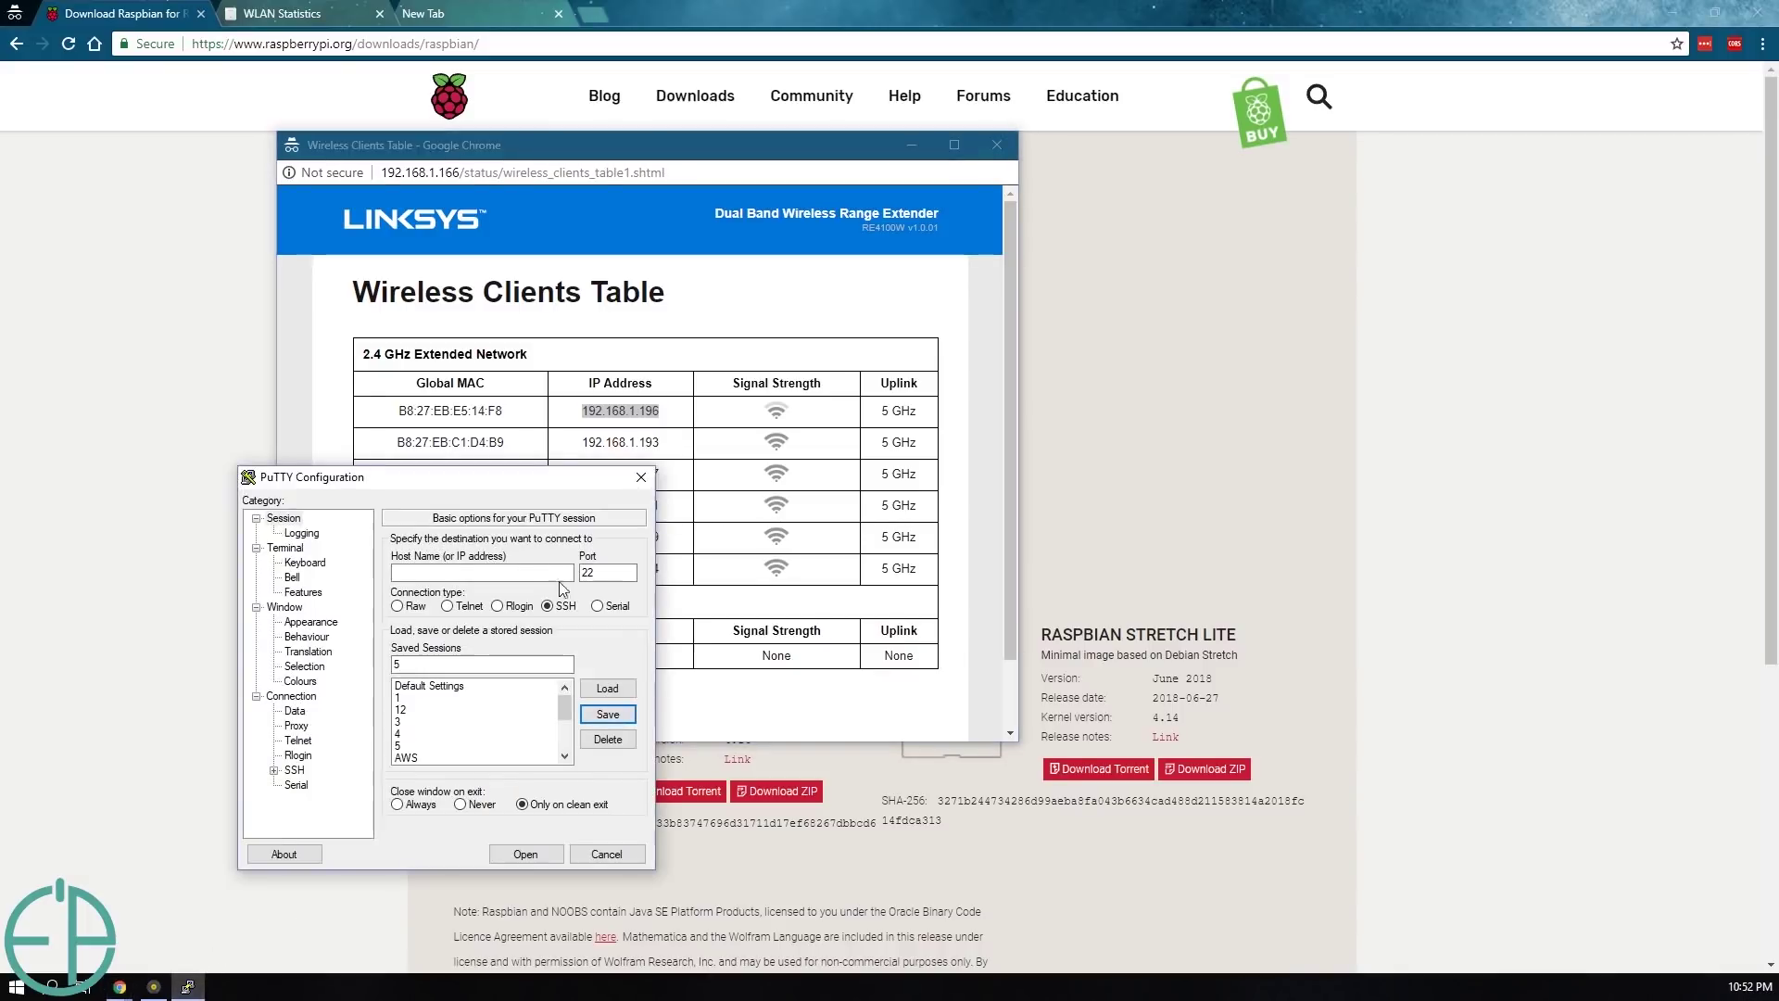
click(559, 575)
text(192.168.1.196)
click(519, 858)
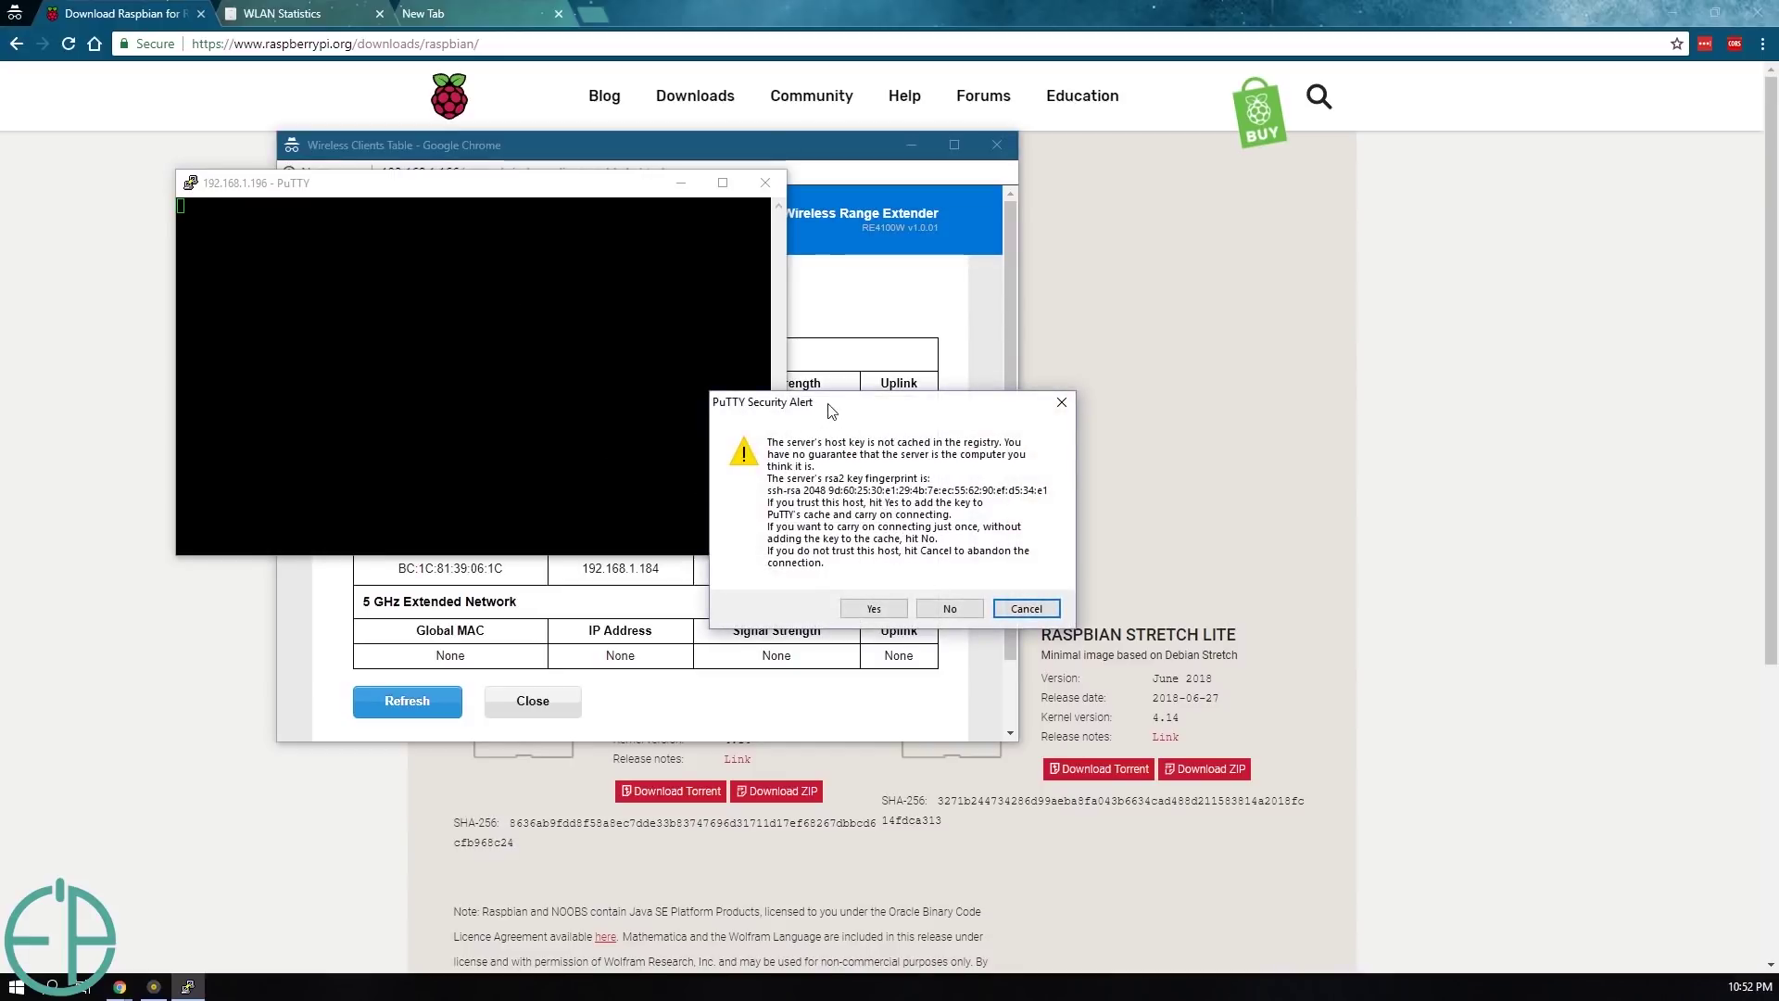
Accept the Pi's host key and log in as pi
drag(832, 411, 687, 346)
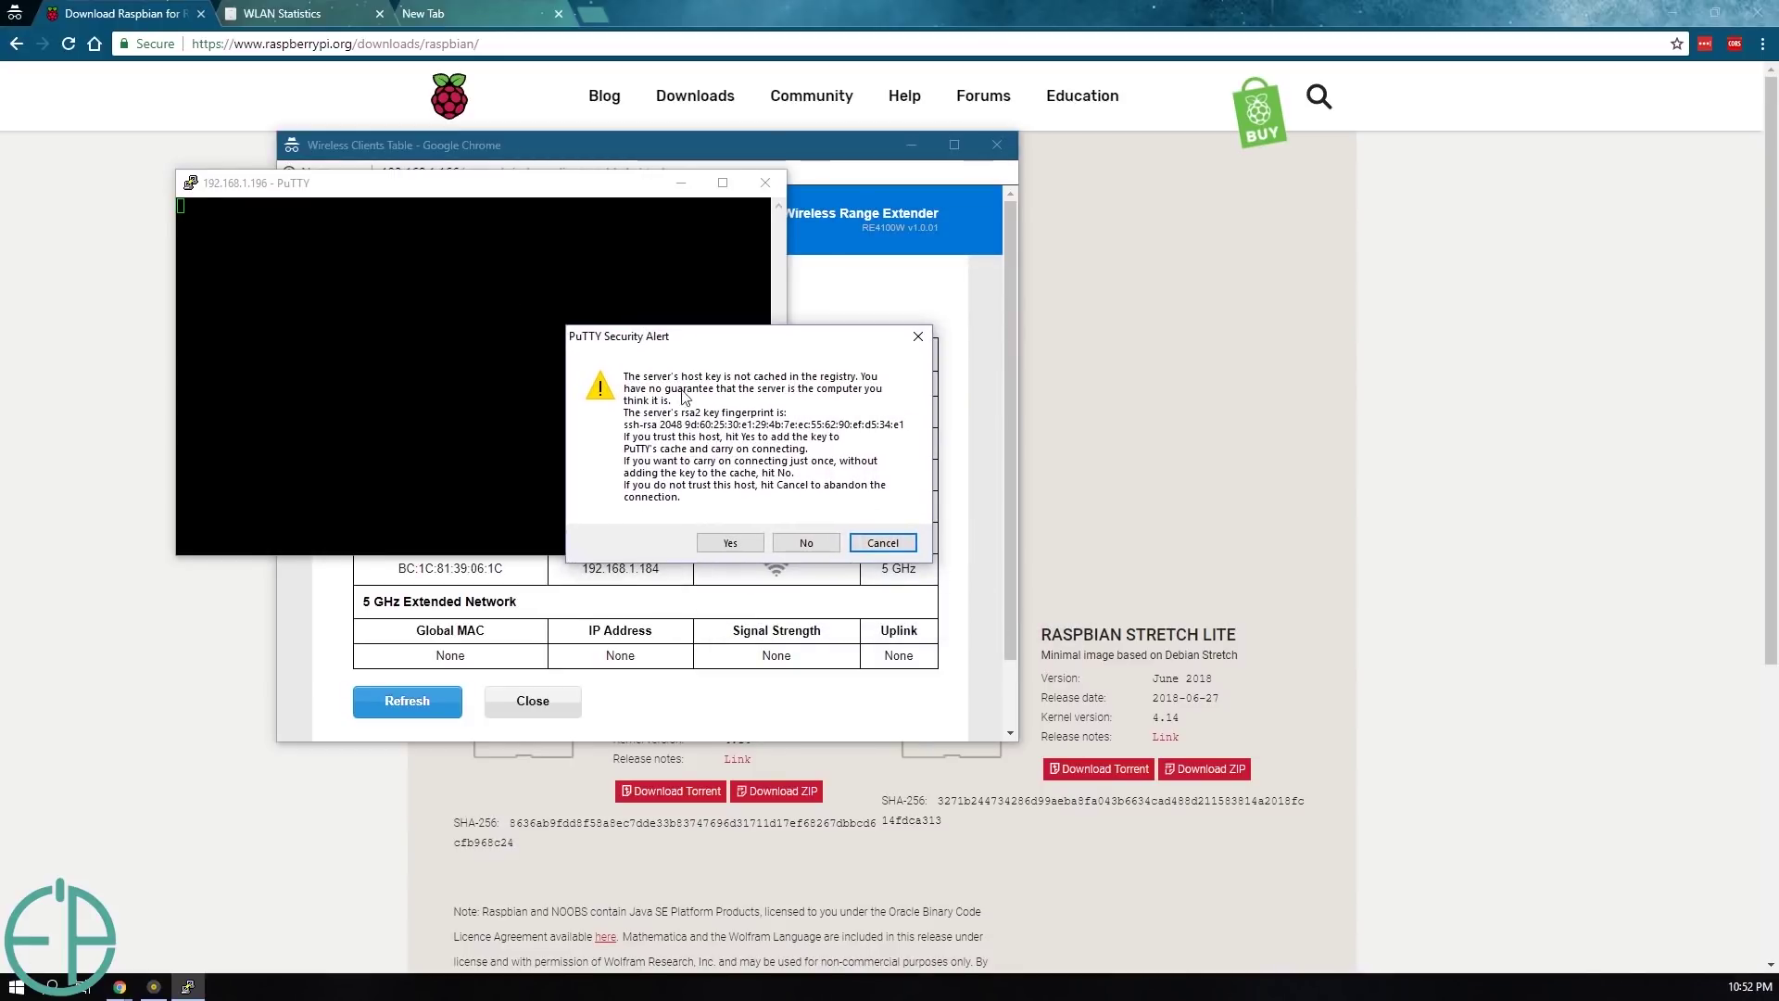
click(712, 543)
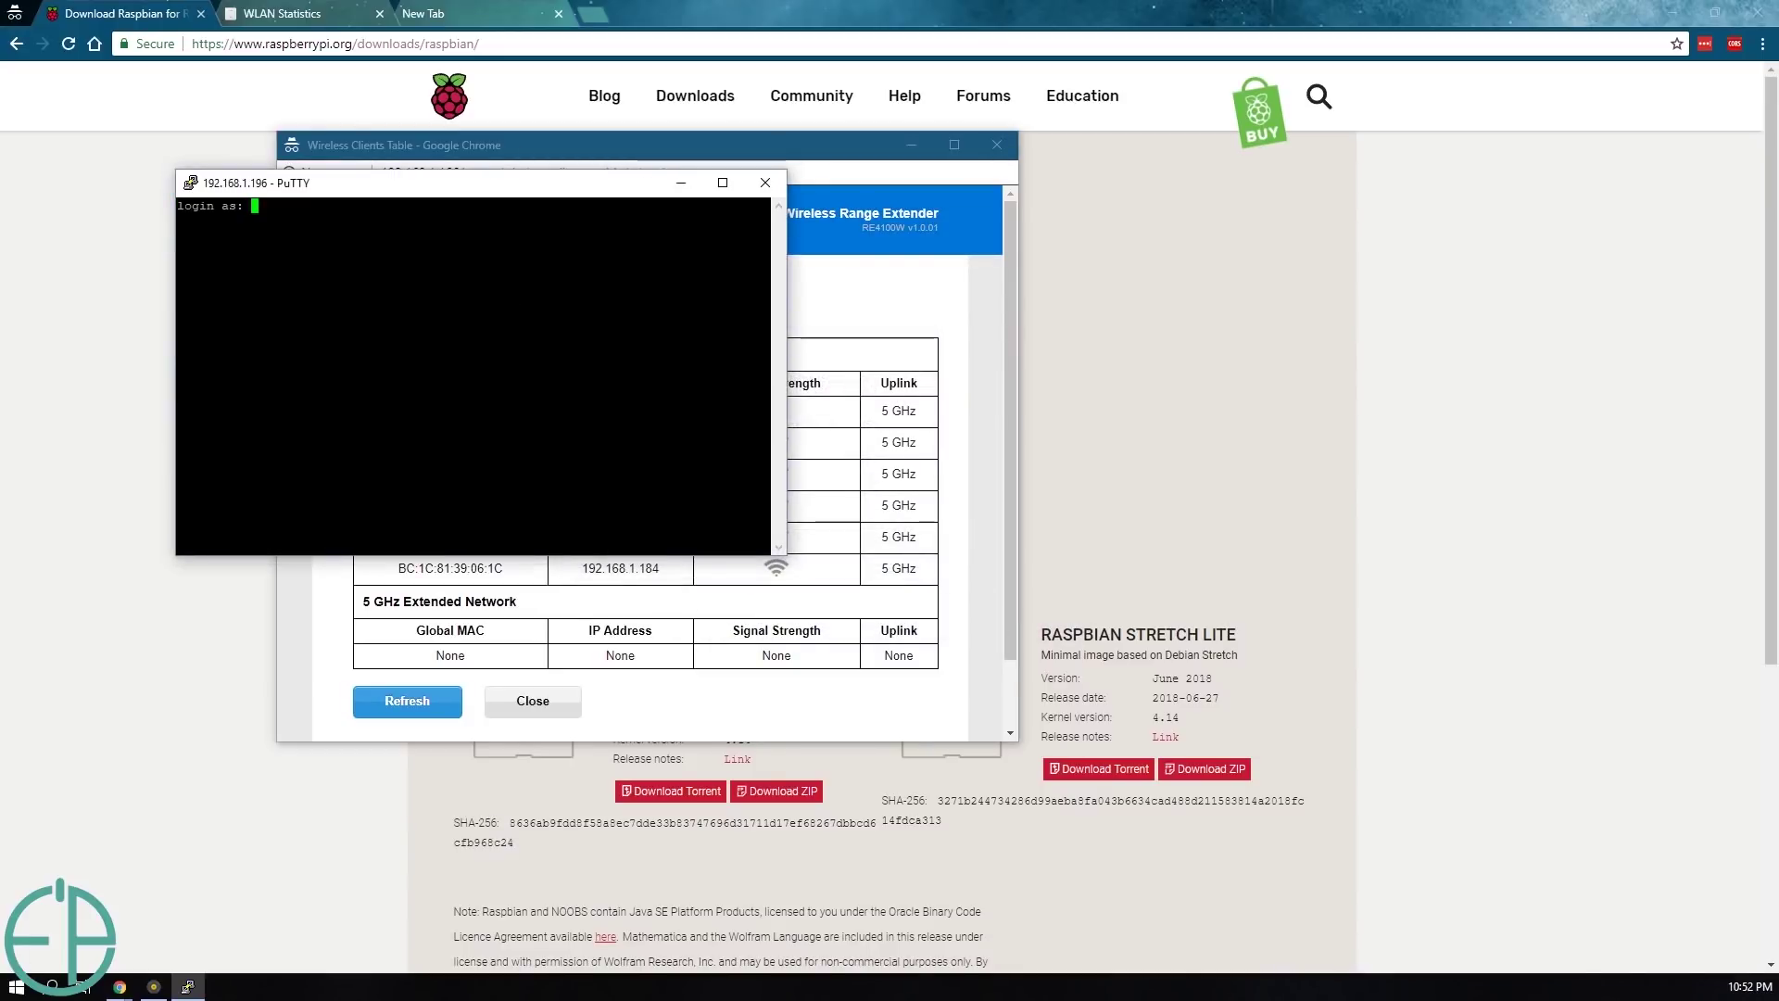
text(pi)
key(Return)
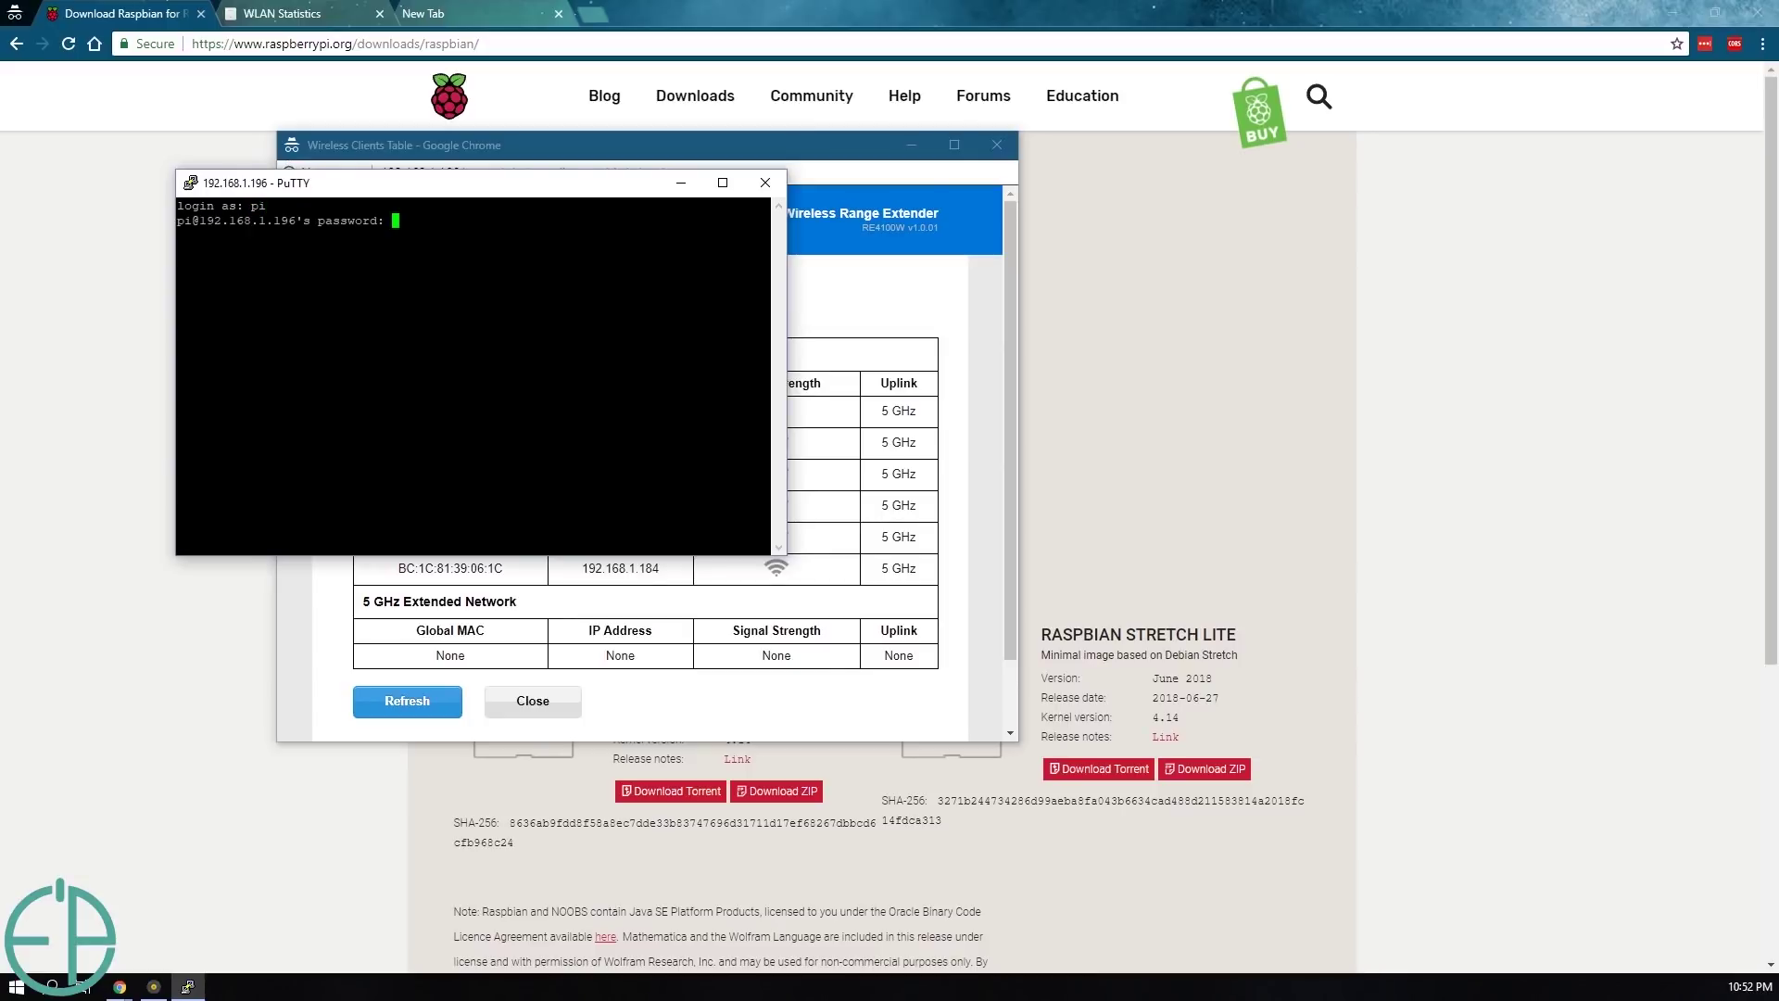
key(Return)
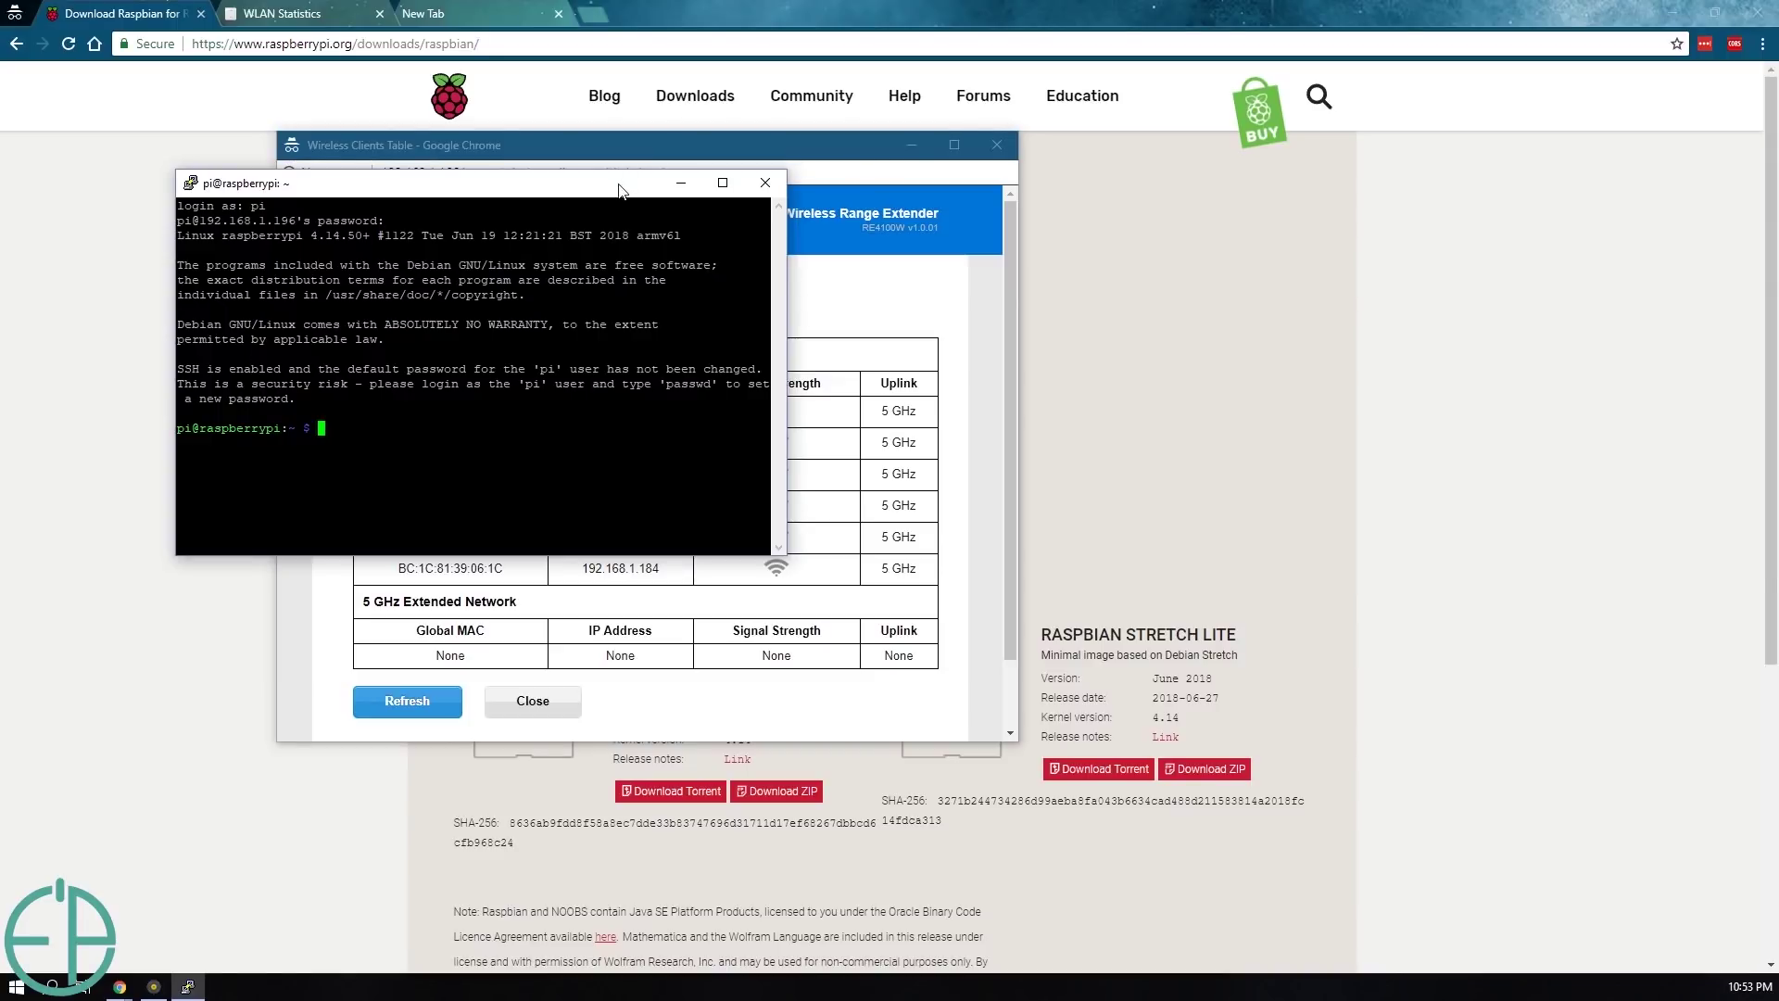
Run sudo raspi-config and browse the Network Options submenu
text(sudo raspi-config)
key(Return)
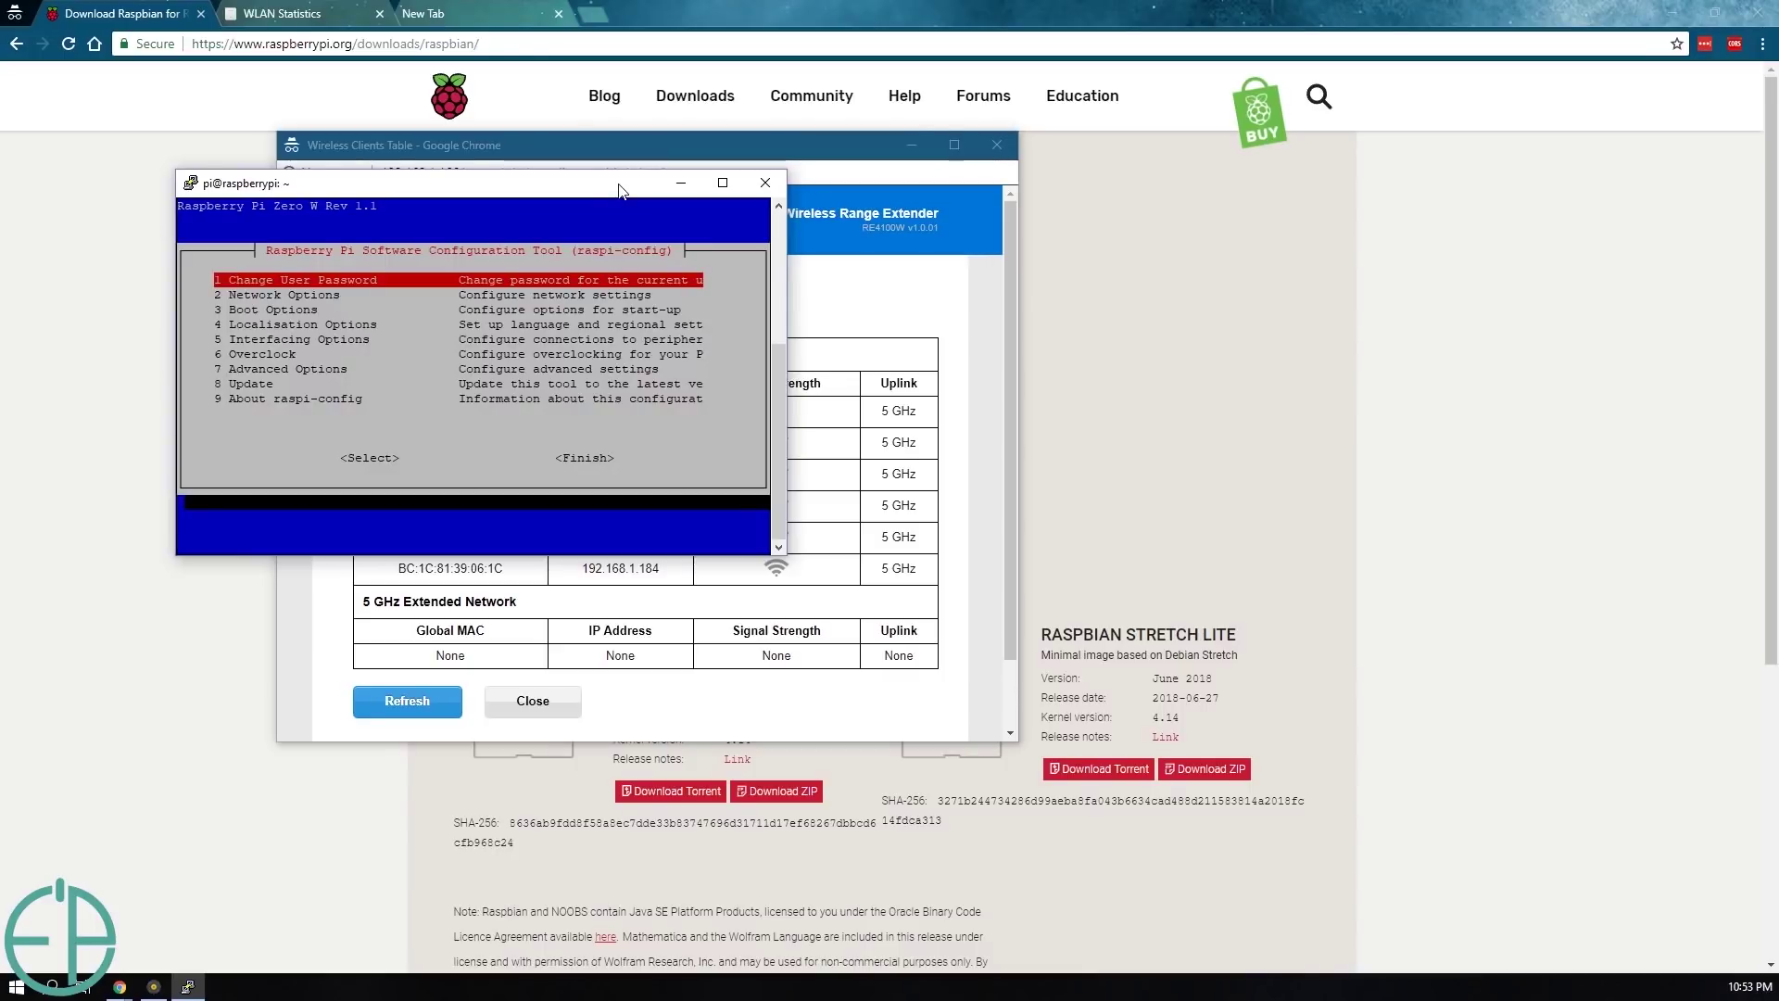
key(Down)
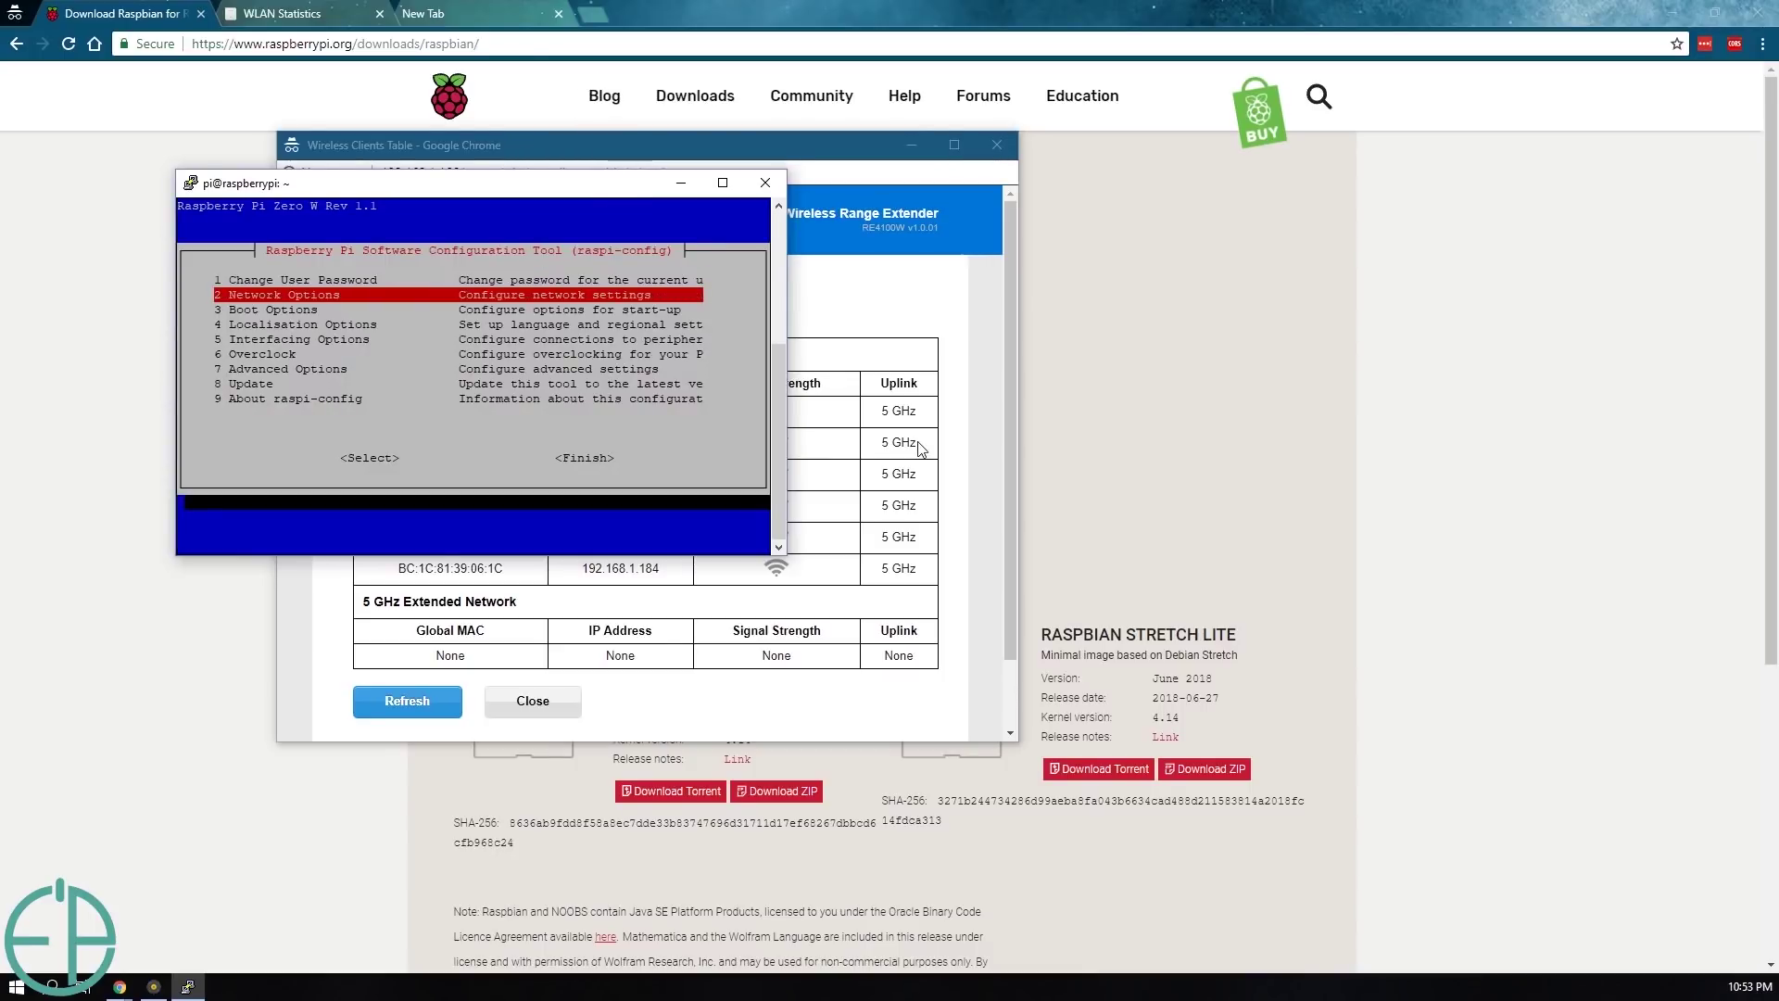
key(Return)
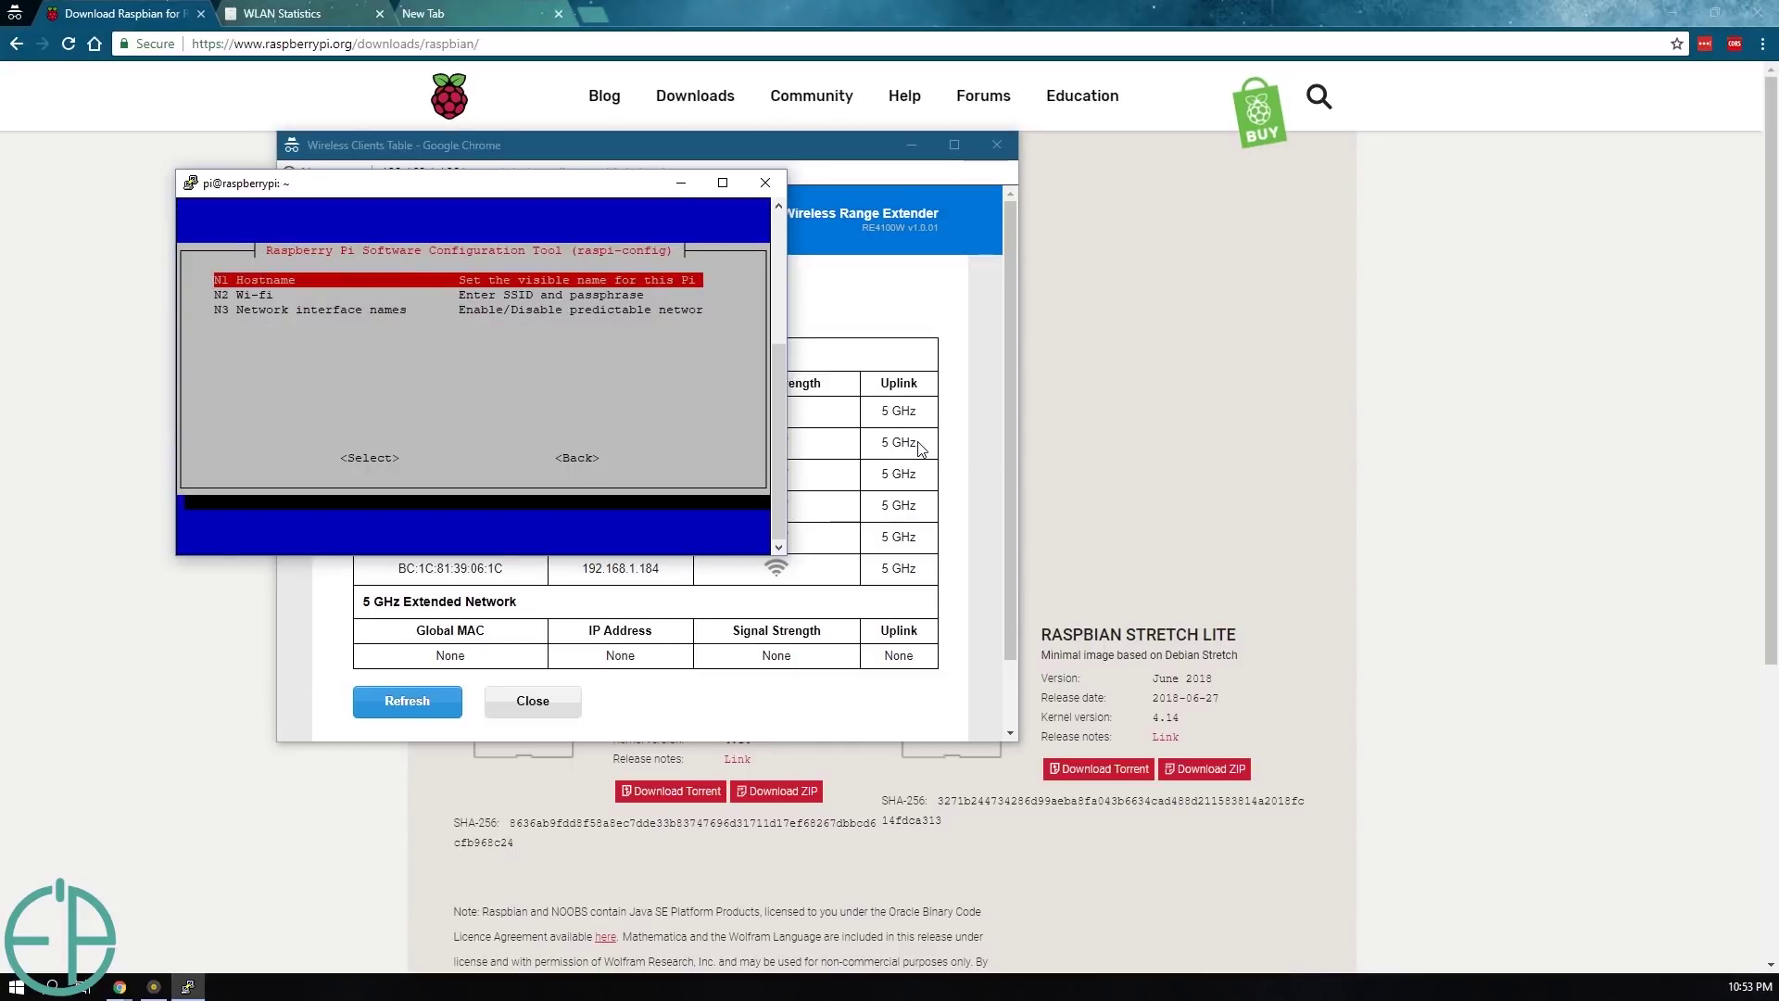
key(Down)
key(Down)
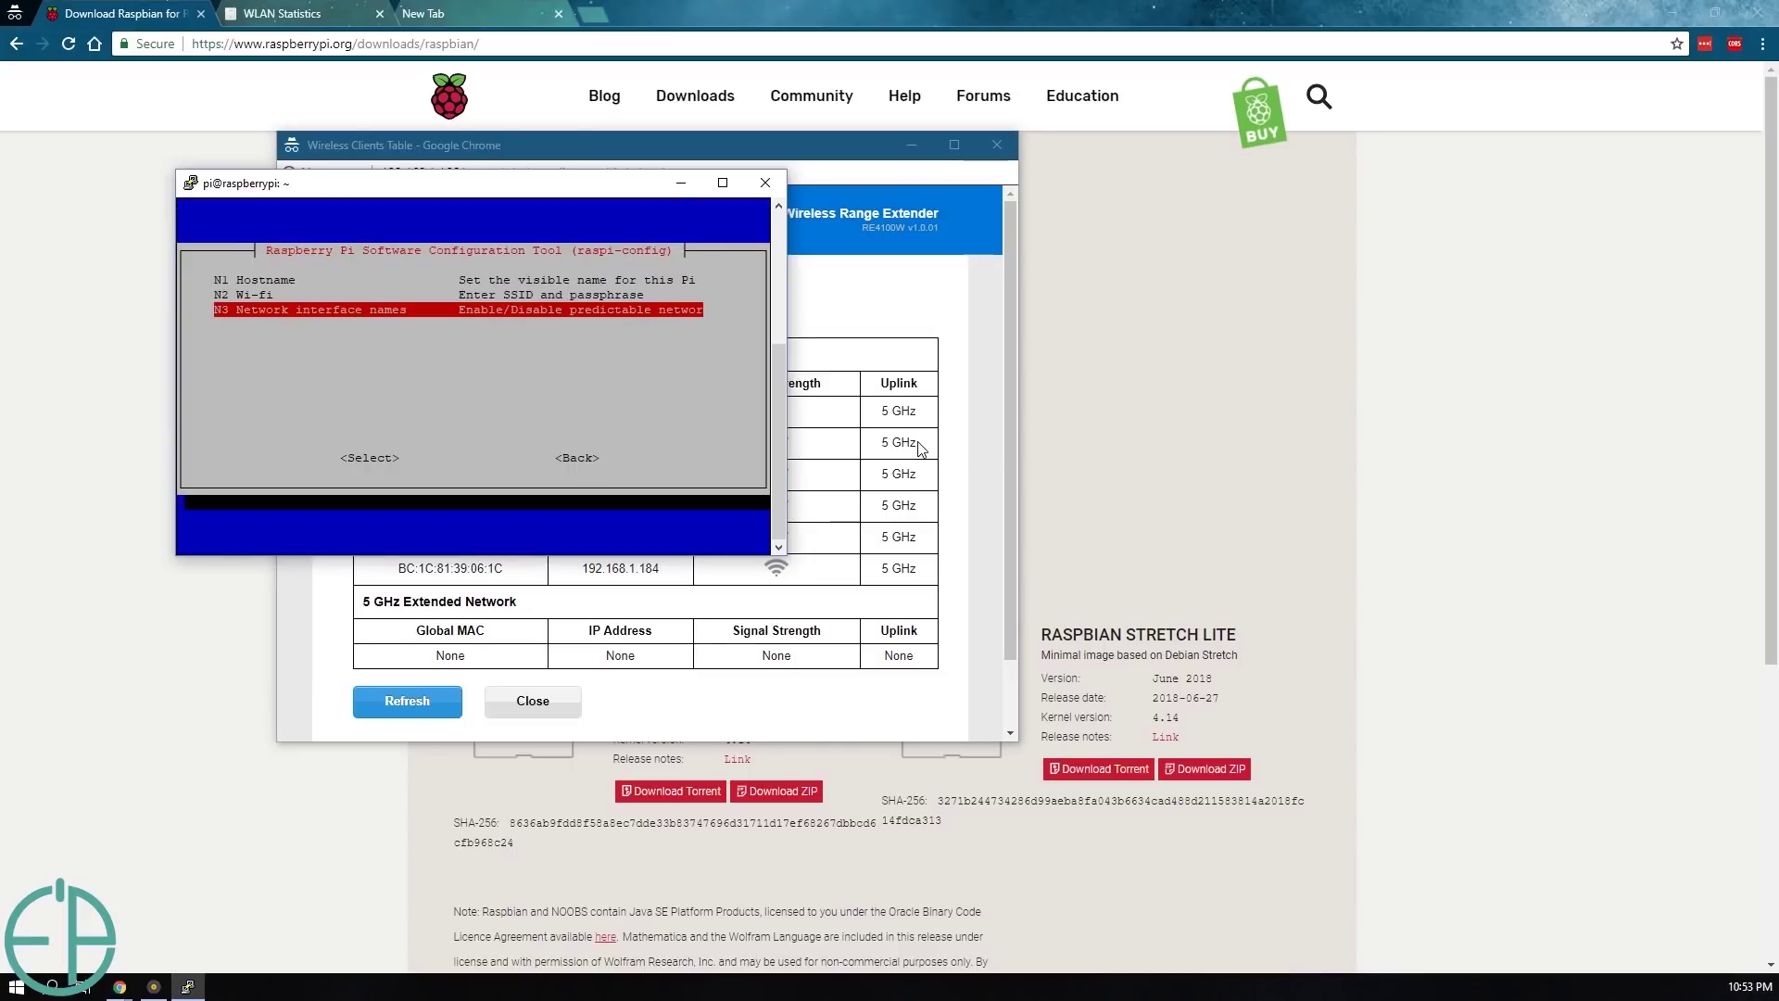
key(Tab)
key(Tab)
key(Return)
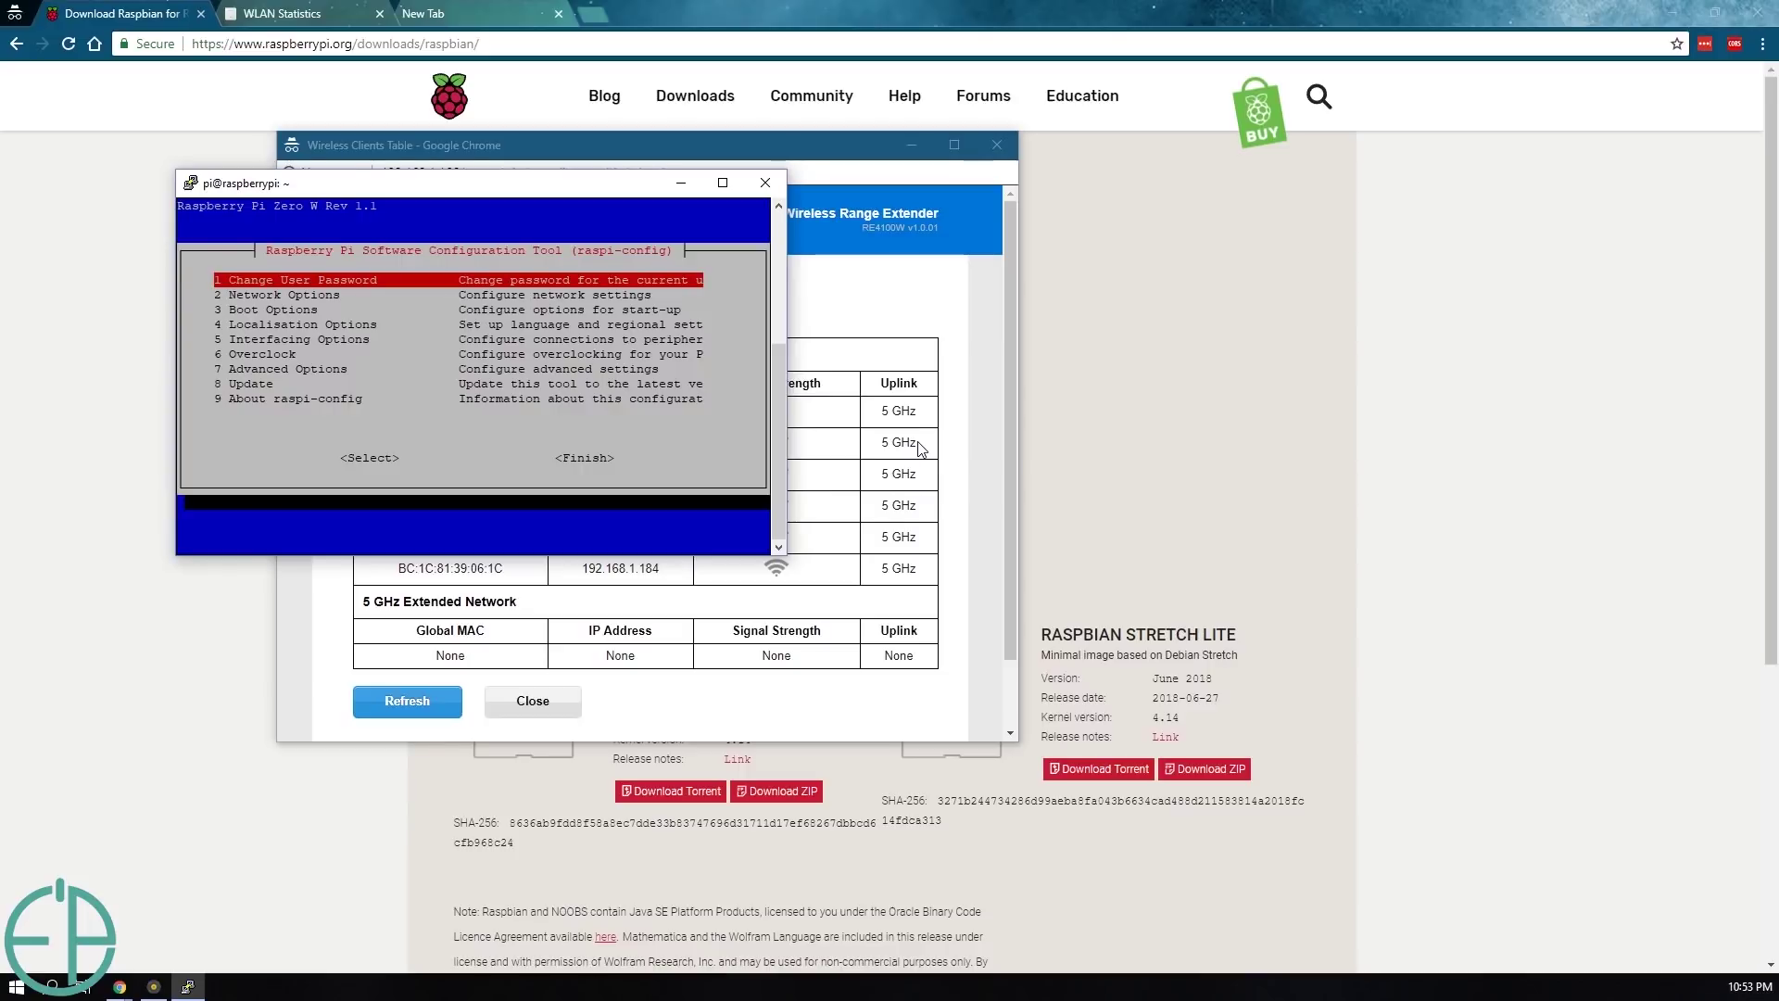
Under Interfacing Options > P2 SSH, answer No and dismiss the resulting error
key(Down)
key(Down)
key(Down)
key(Down)
key(Return)
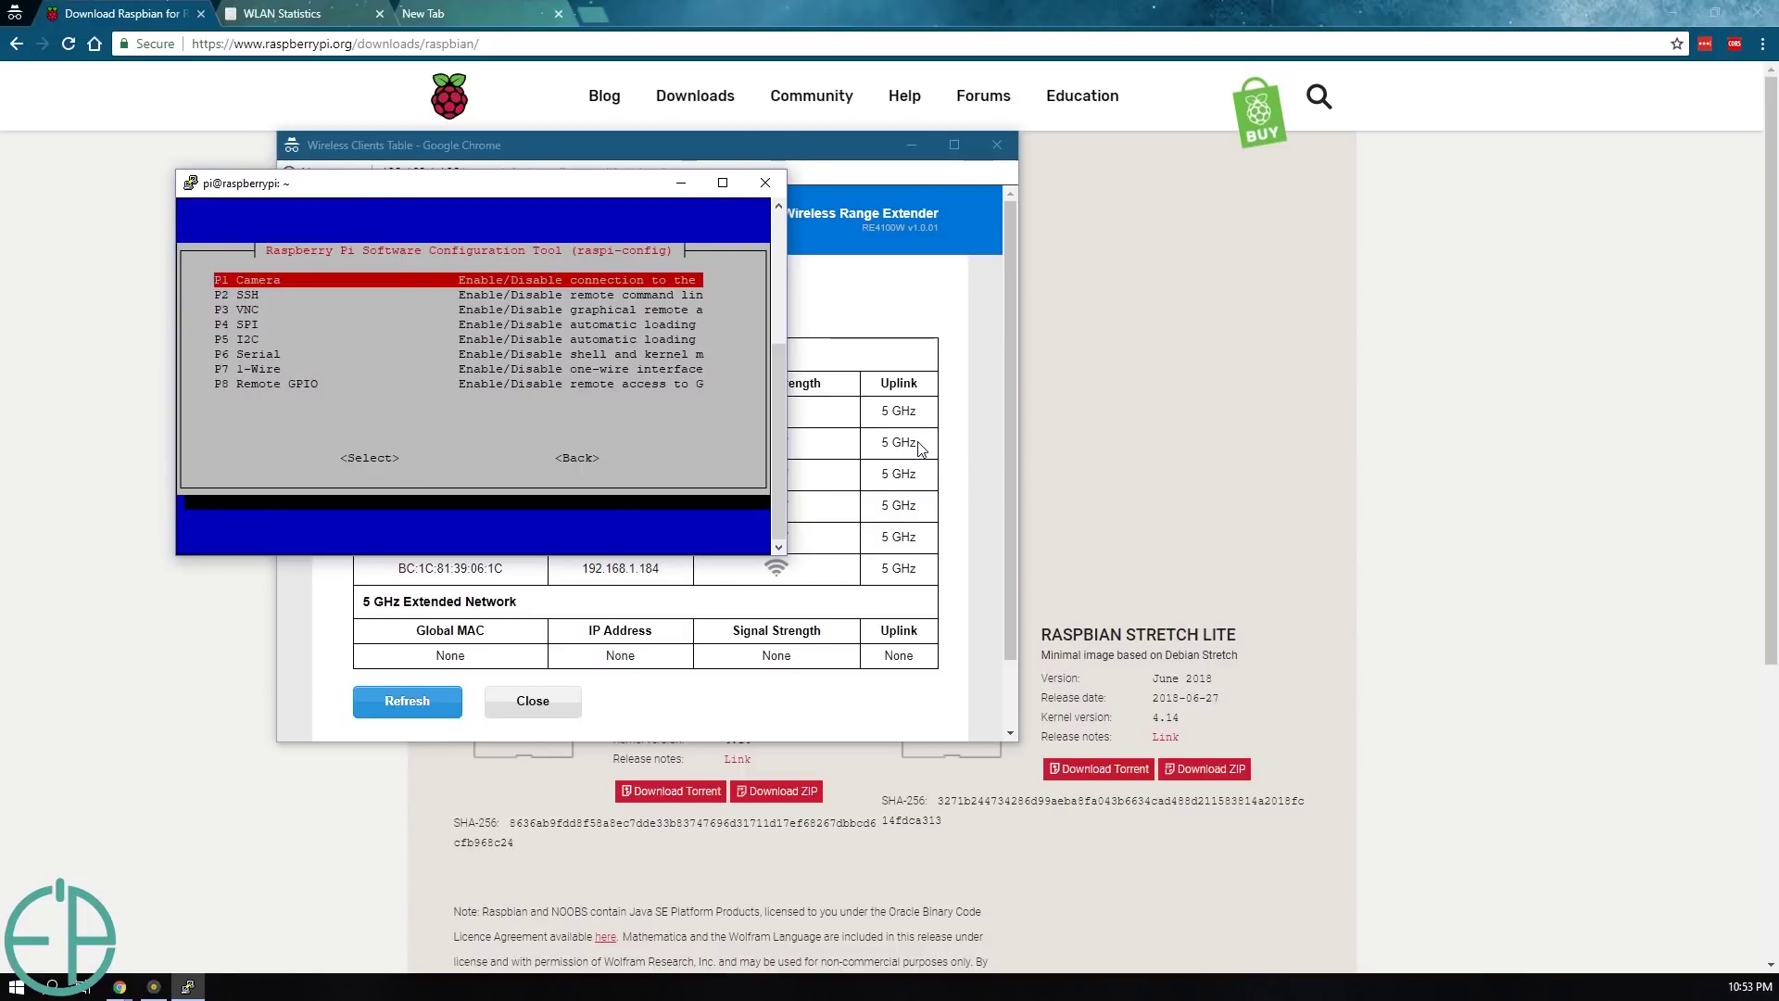
key(Down)
key(Return)
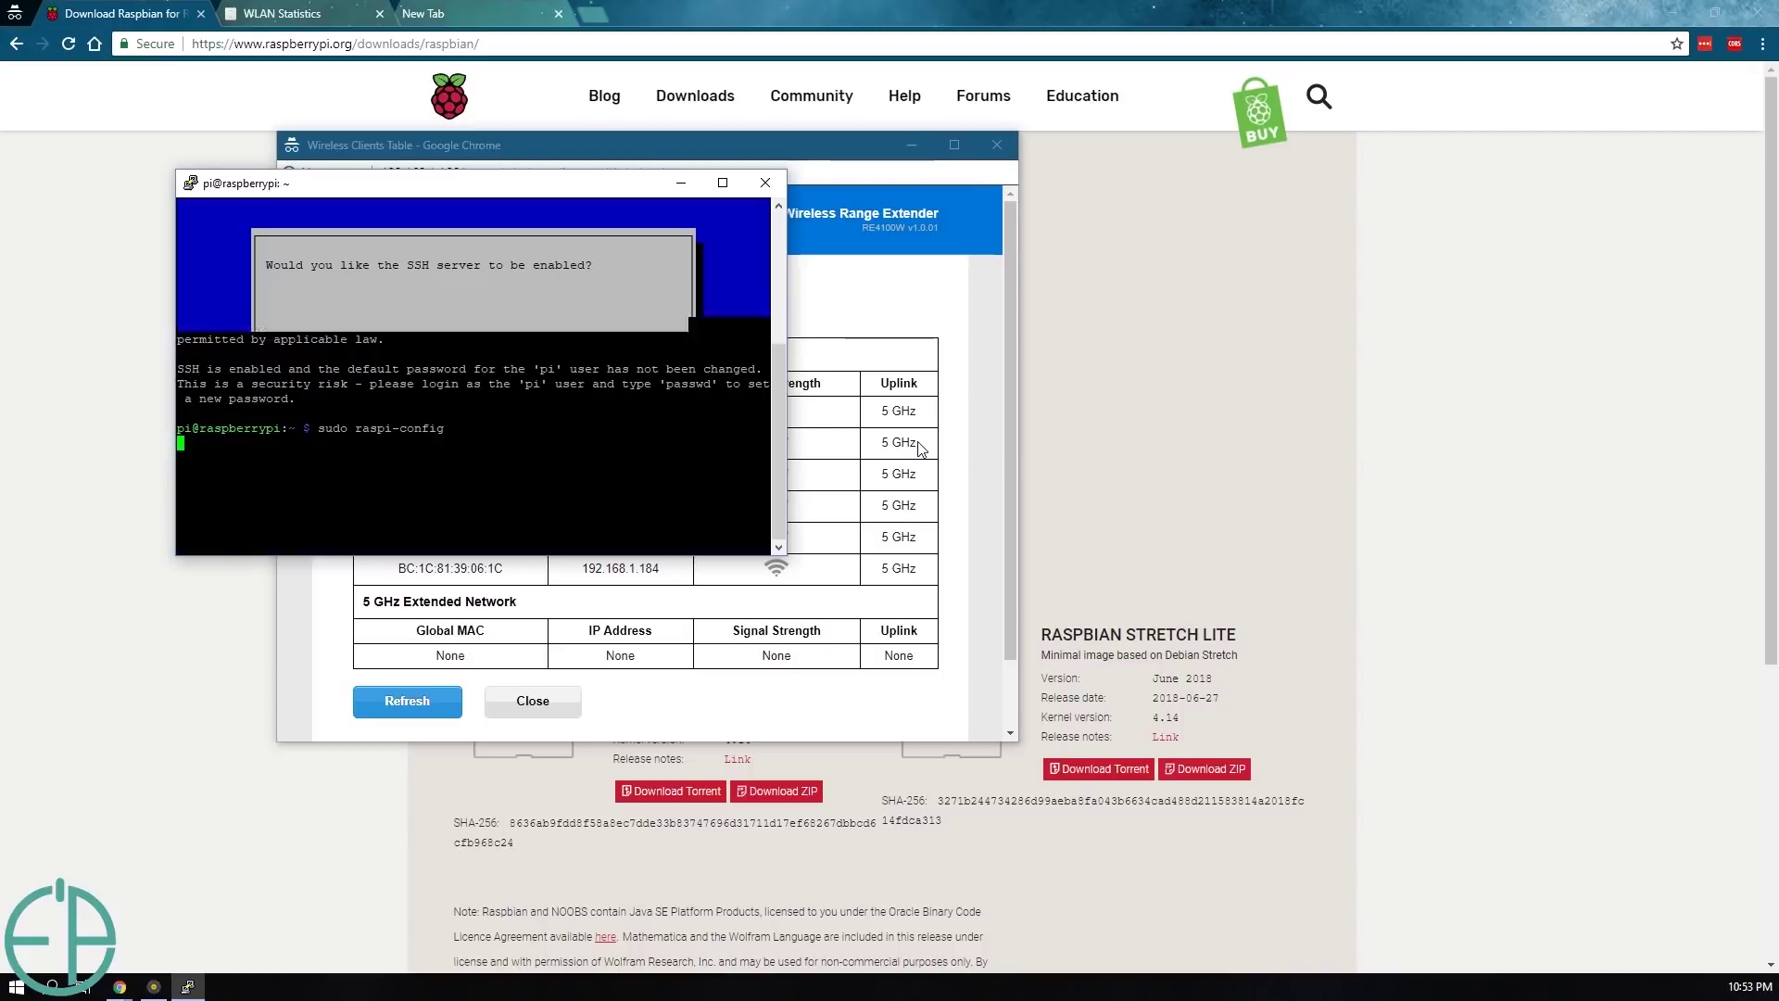
key(Right)
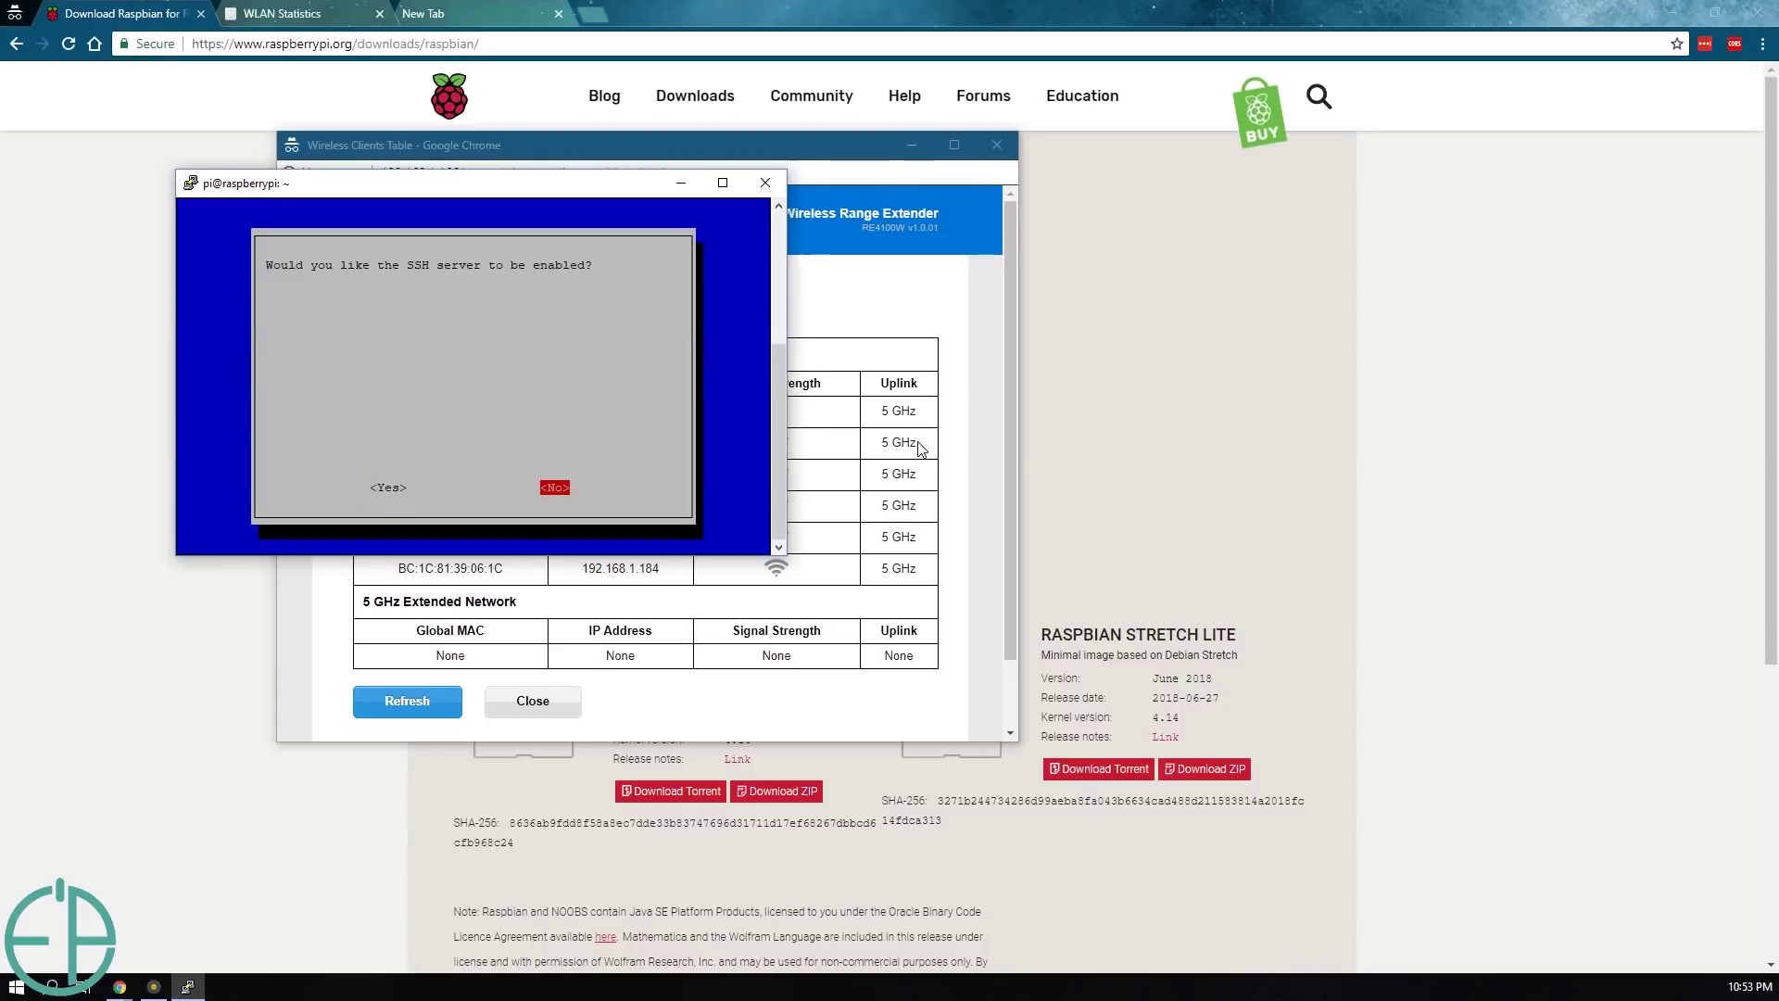
key(Return)
key(Return)
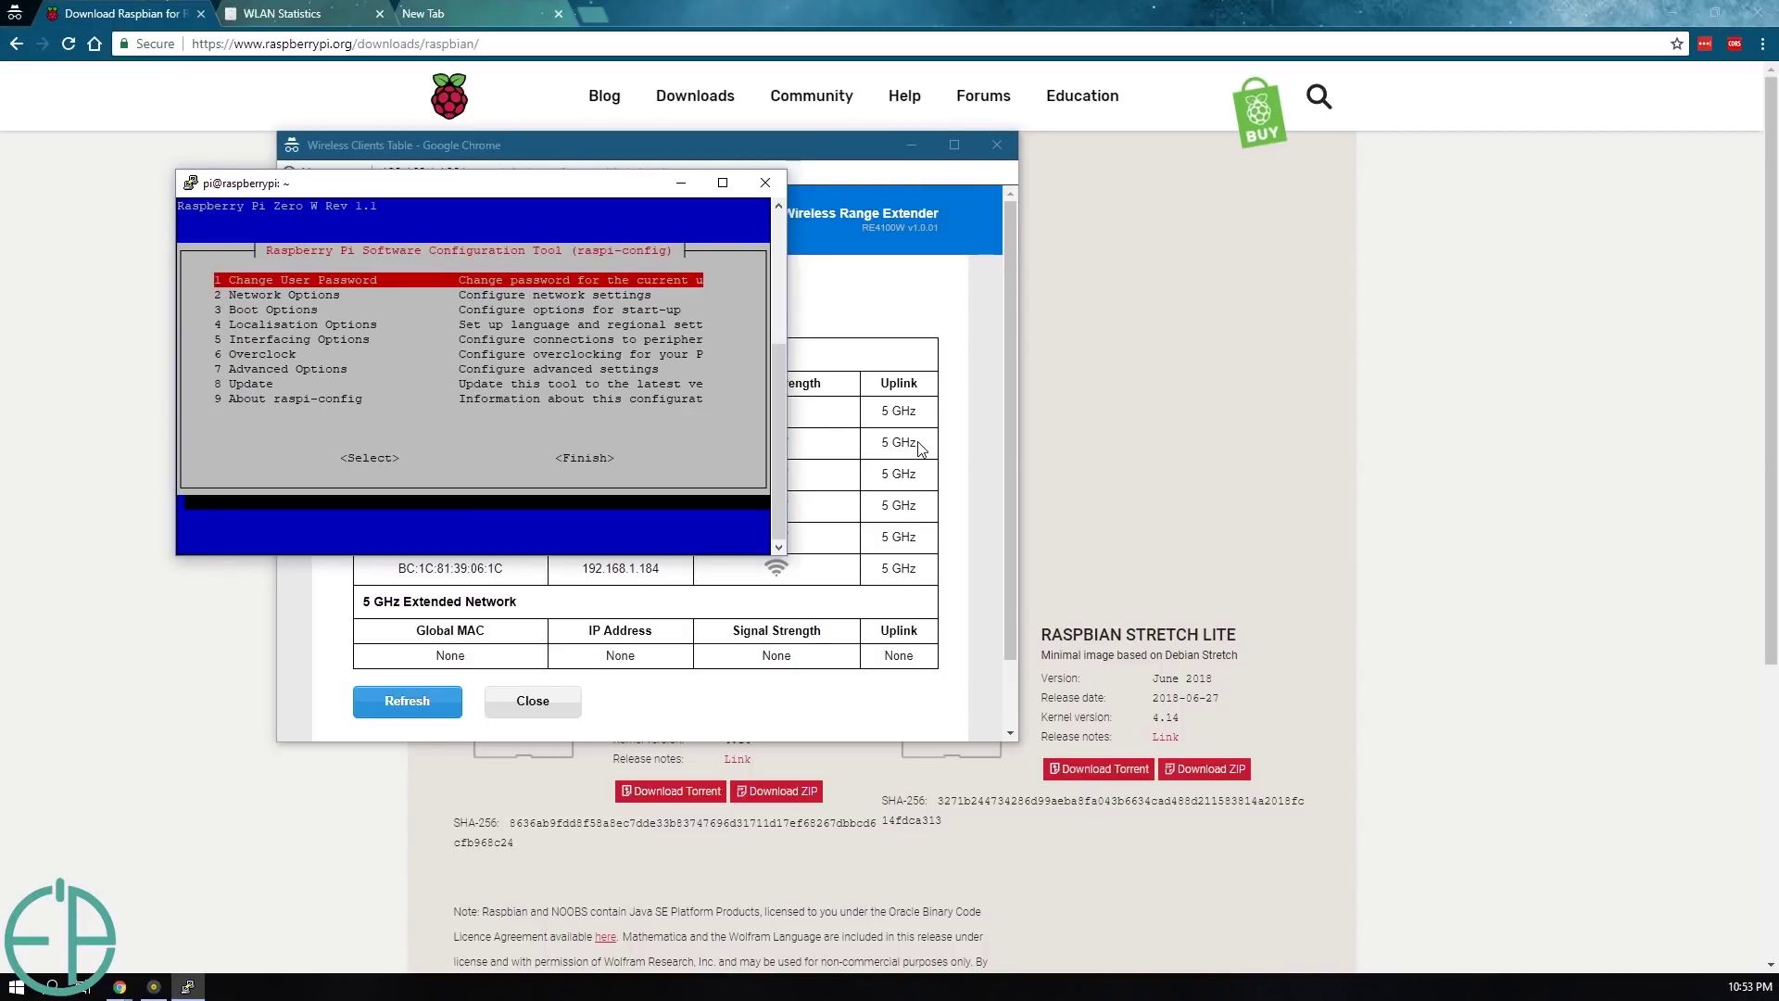
key(Tab)
Exit raspi-config and ping easyprogramming.net, stopping after 3 replies with 0% packet loss
key(Right)
key(Return)
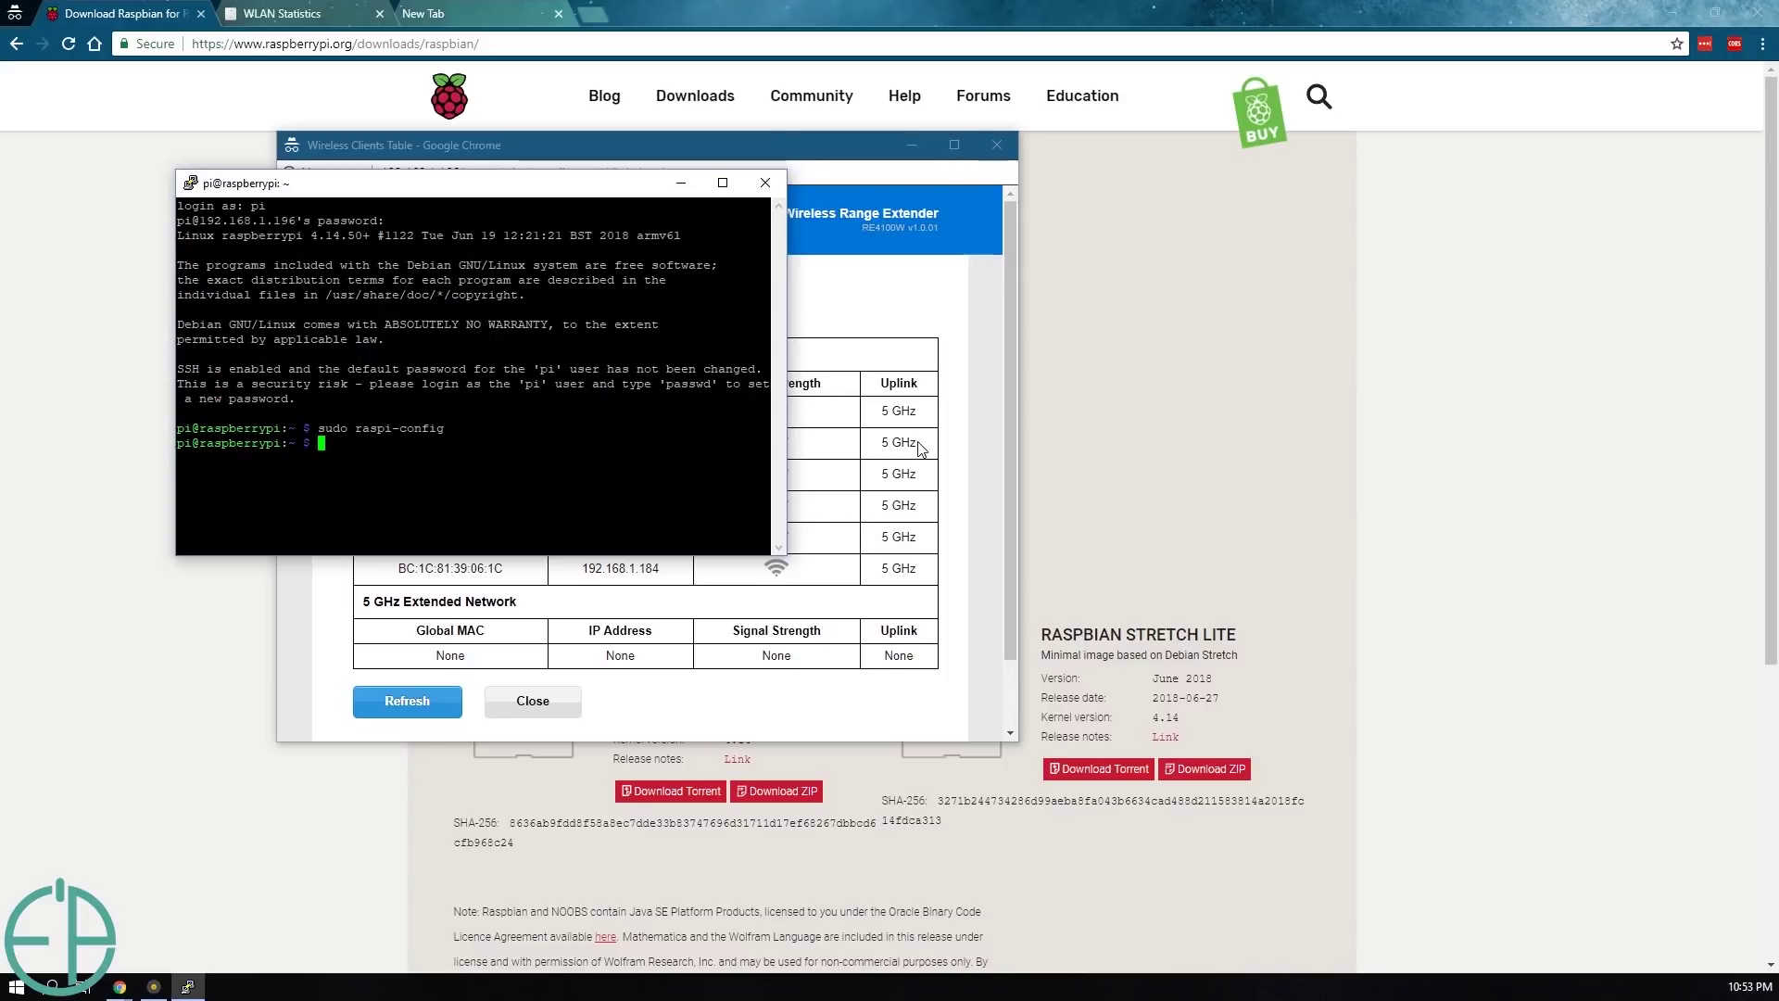
text(easyprogramming.net)
key(Home)
text(ping)
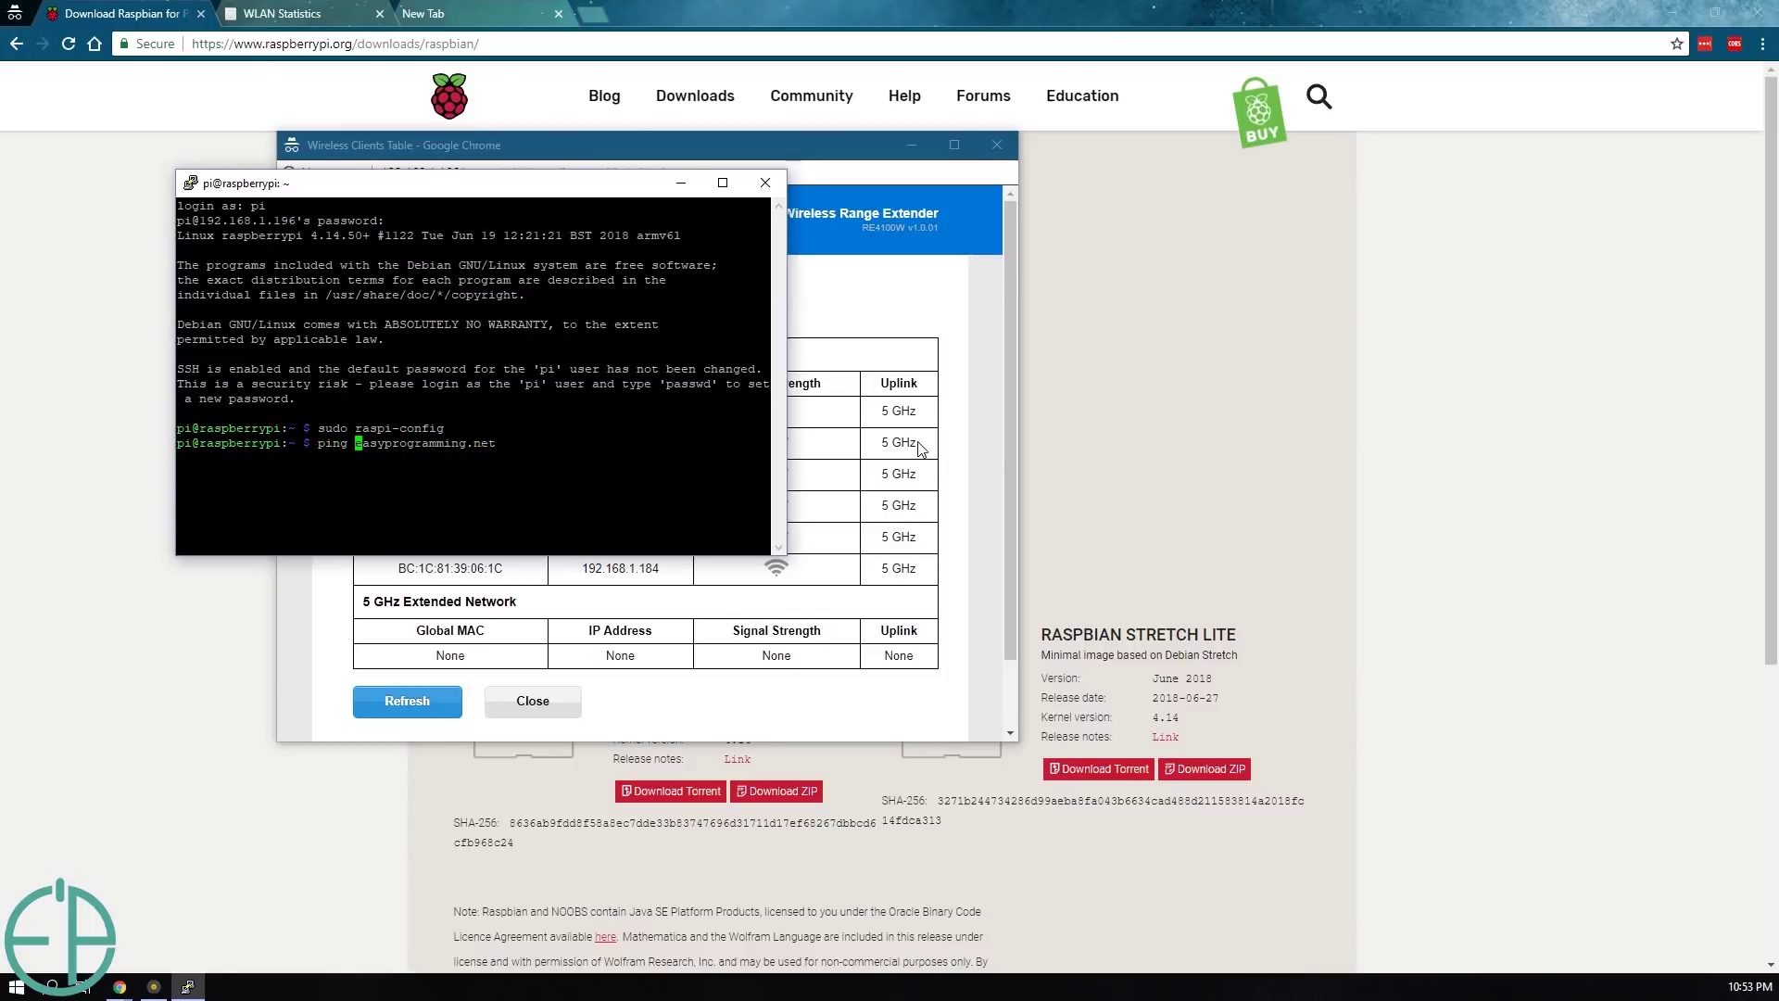
key(Return)
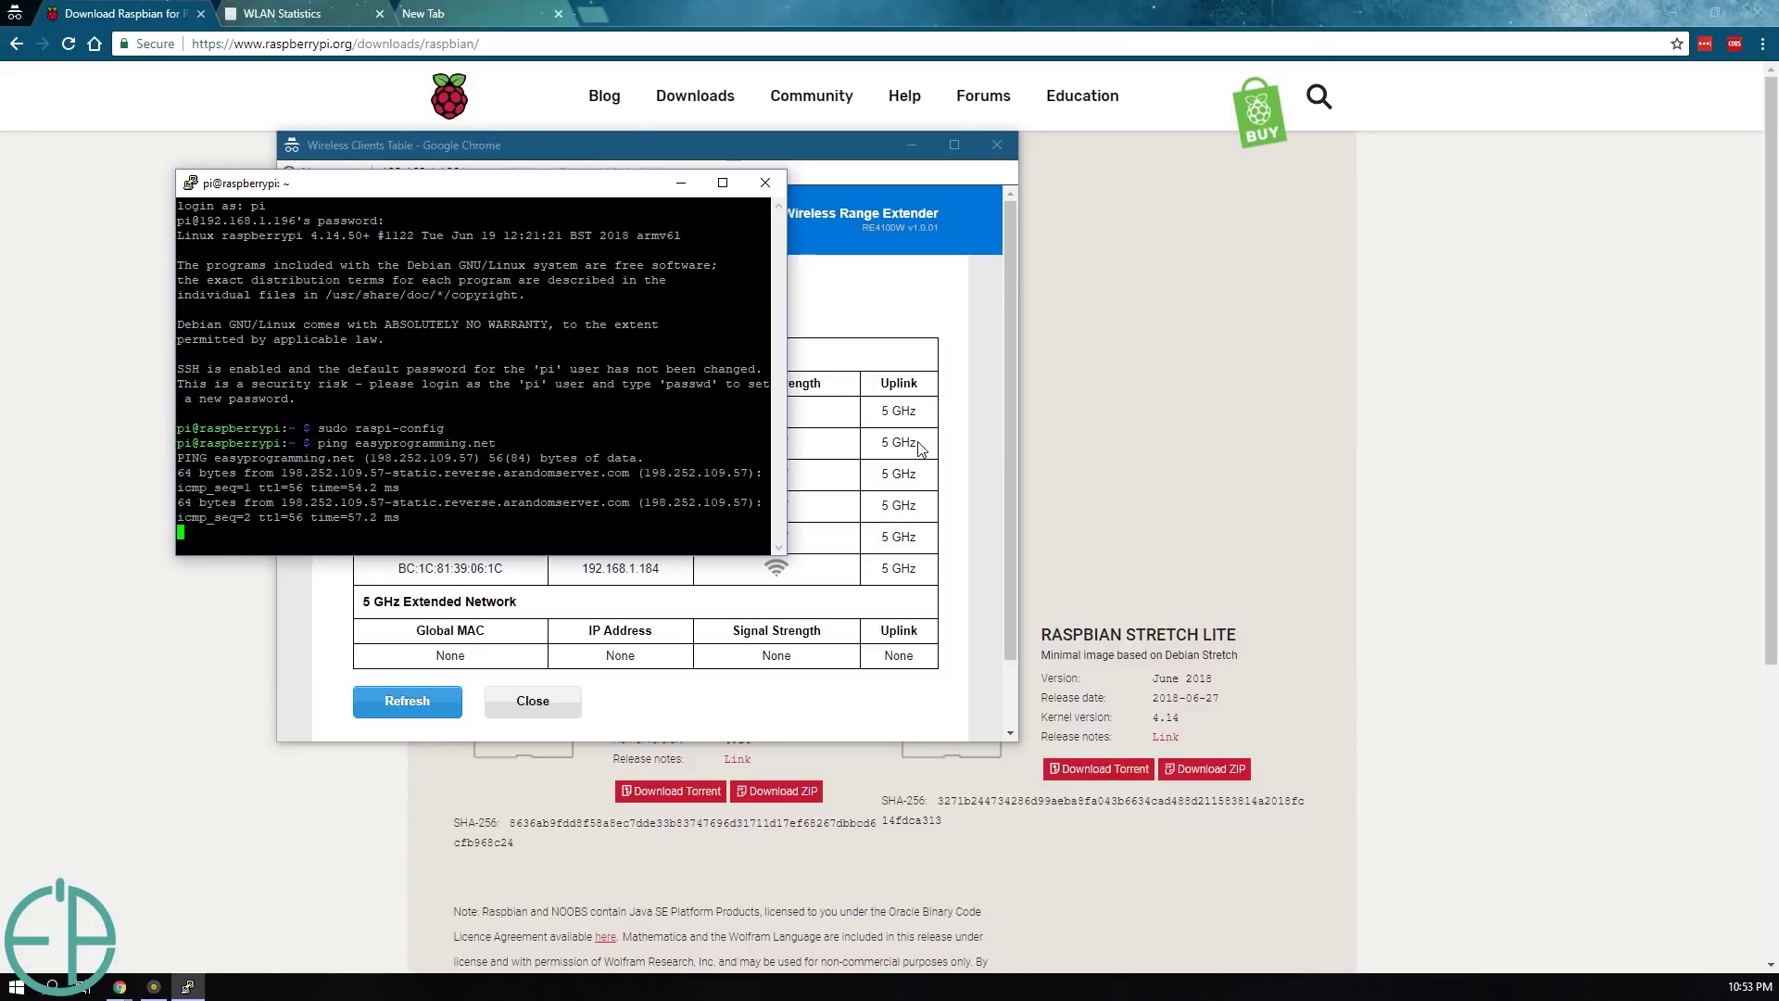
key(ctrl+c)
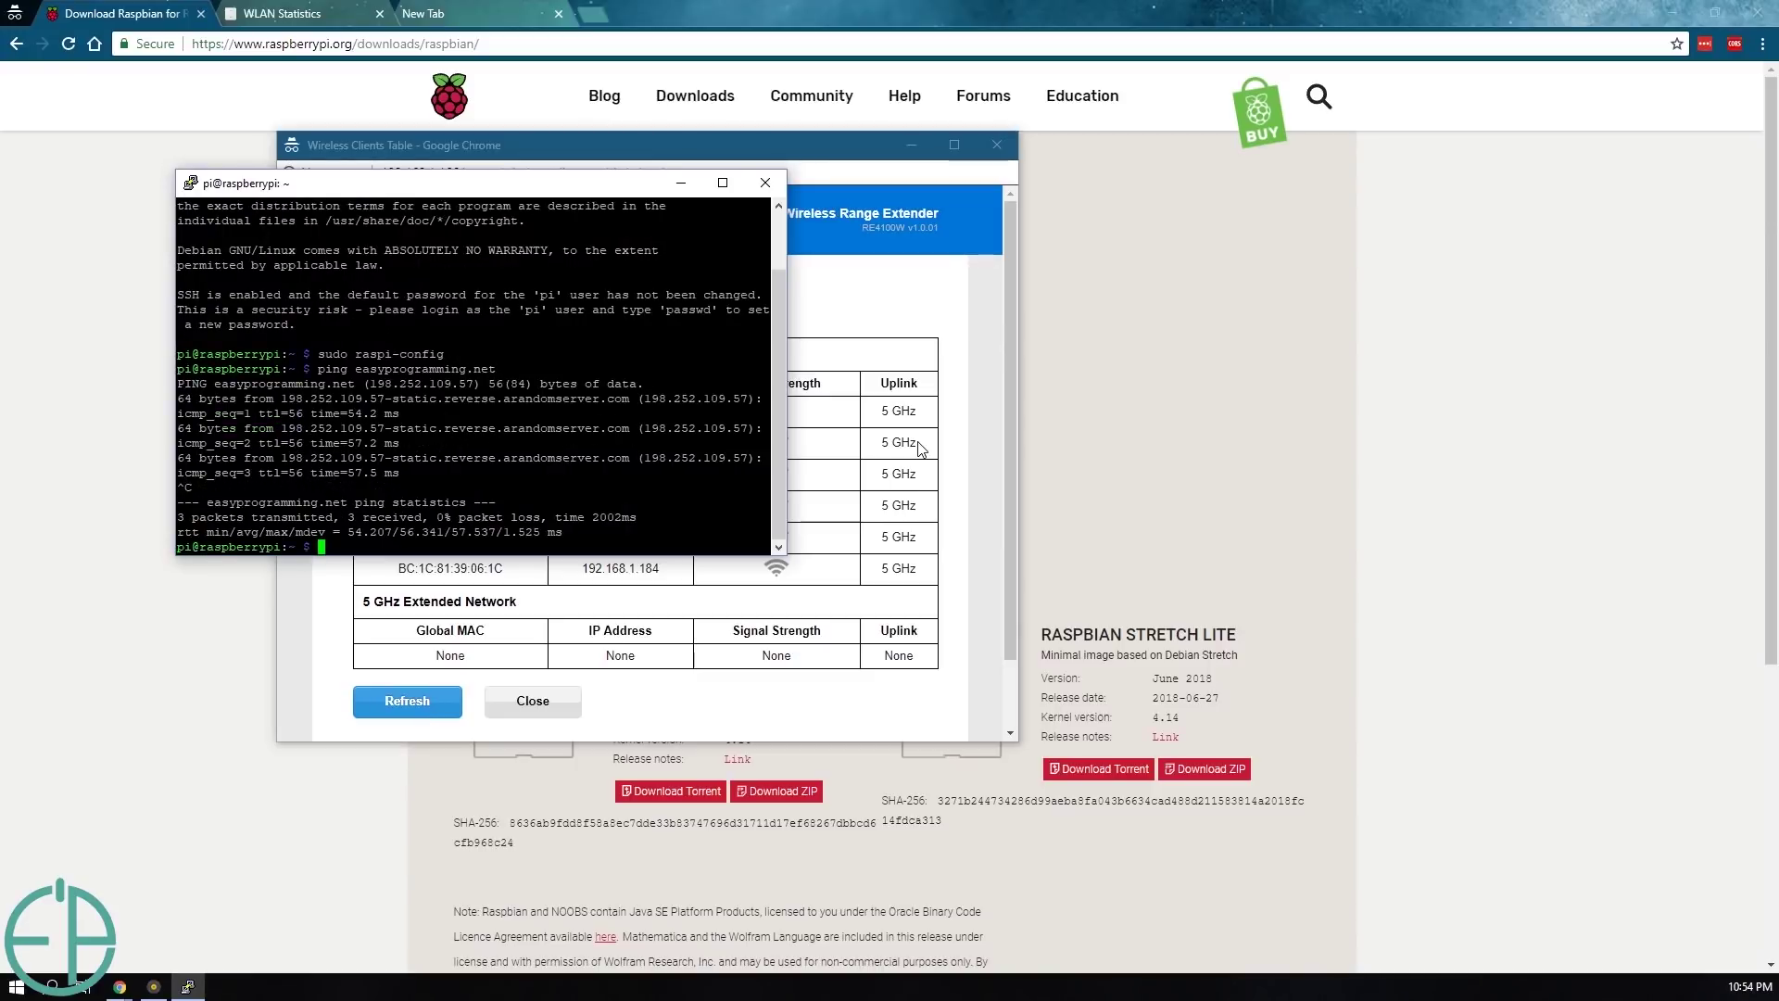